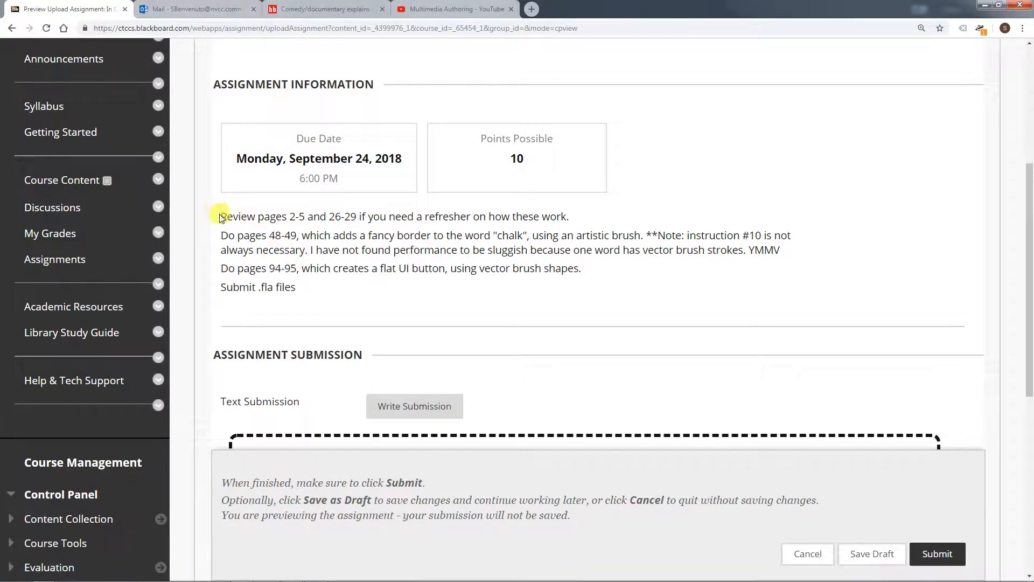
# Review the assignment's instruction to reread pages 2-5 and 26-29, then switch to Adobe Animate.
pyautogui.moveTo(222, 215); pyautogui.dragTo(577, 225)
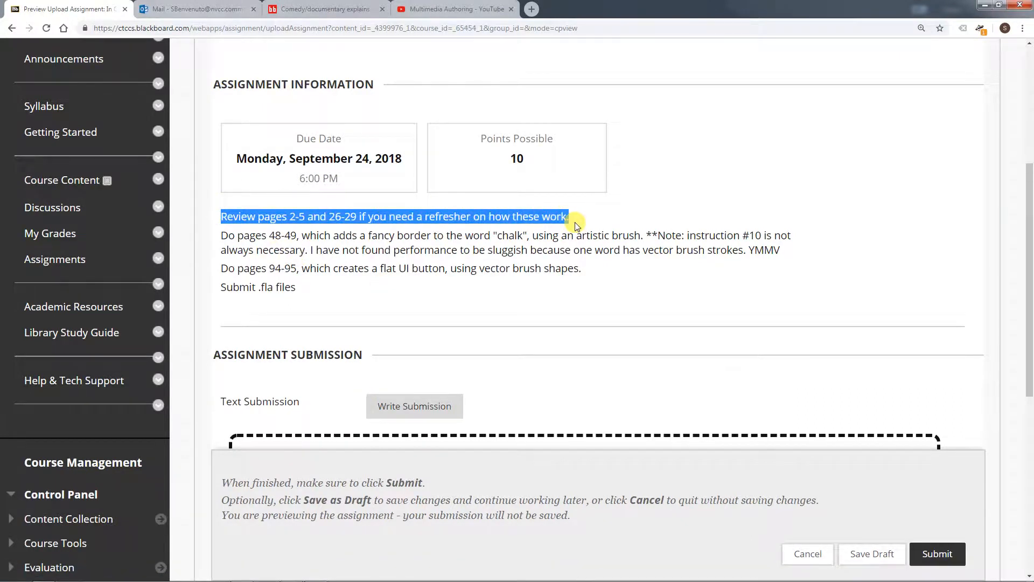
pyautogui.click(276, 231)
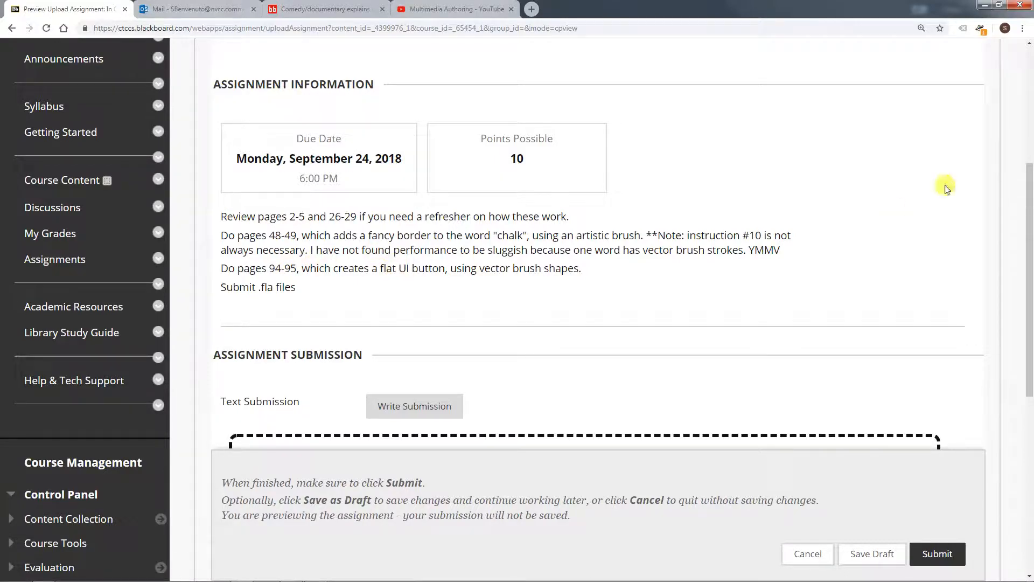
pyautogui.click(984, 6)
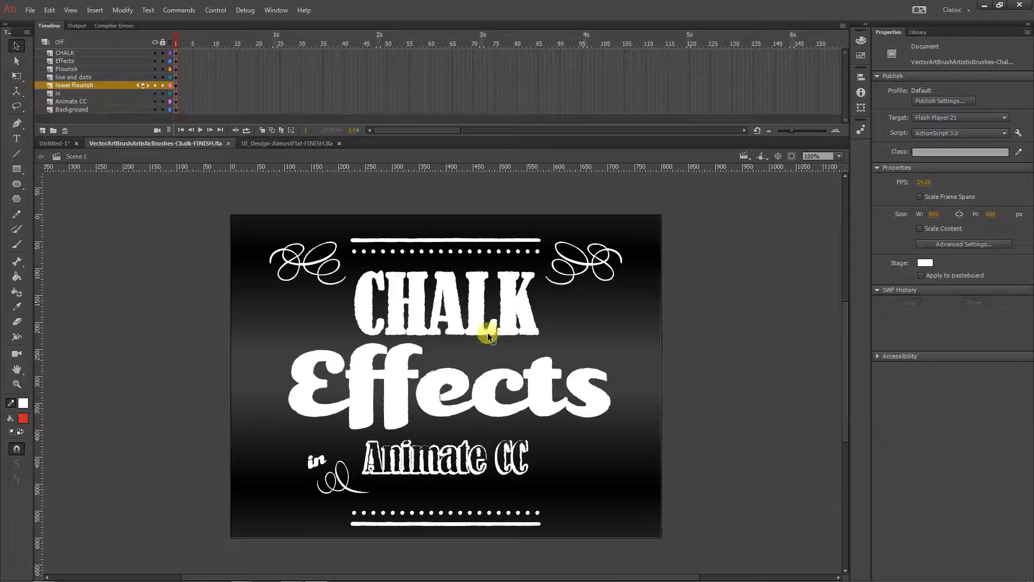
# Hide every layer except CHALK and Background in the chalk artwork.
pyautogui.click(413, 393)
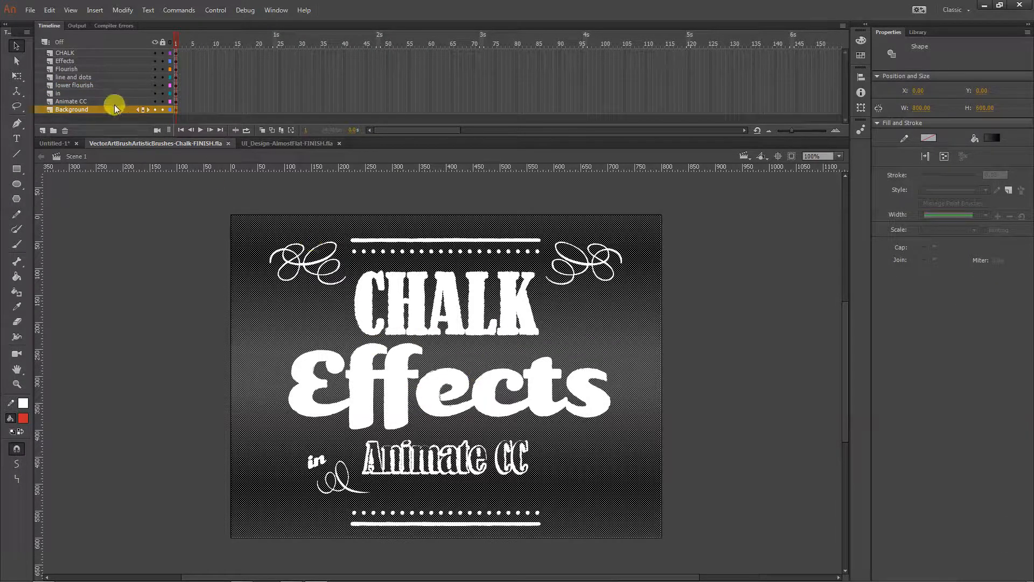
pyautogui.moveTo(154, 61); pyautogui.dragTo(156, 102)
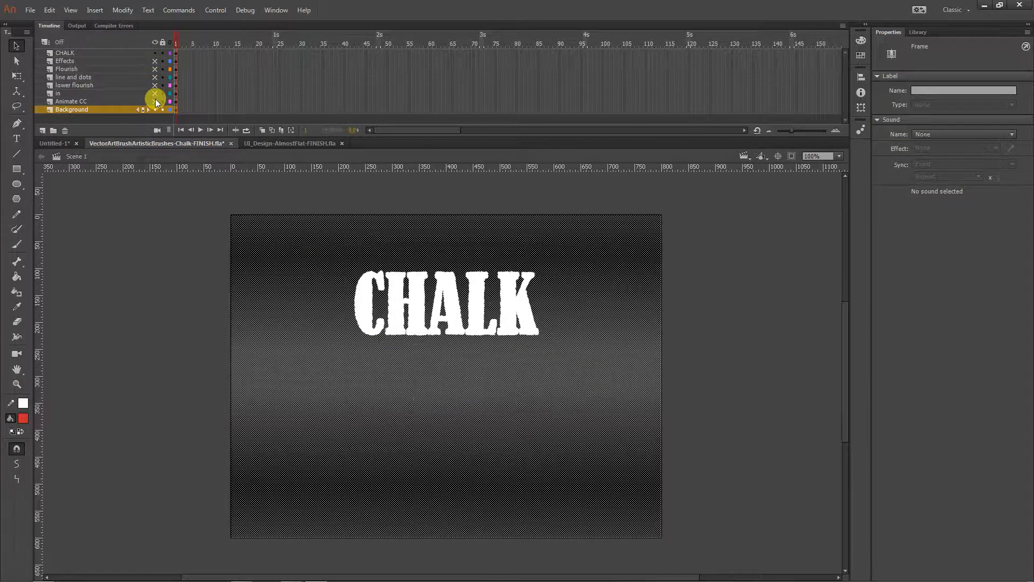
pyautogui.click(148, 189)
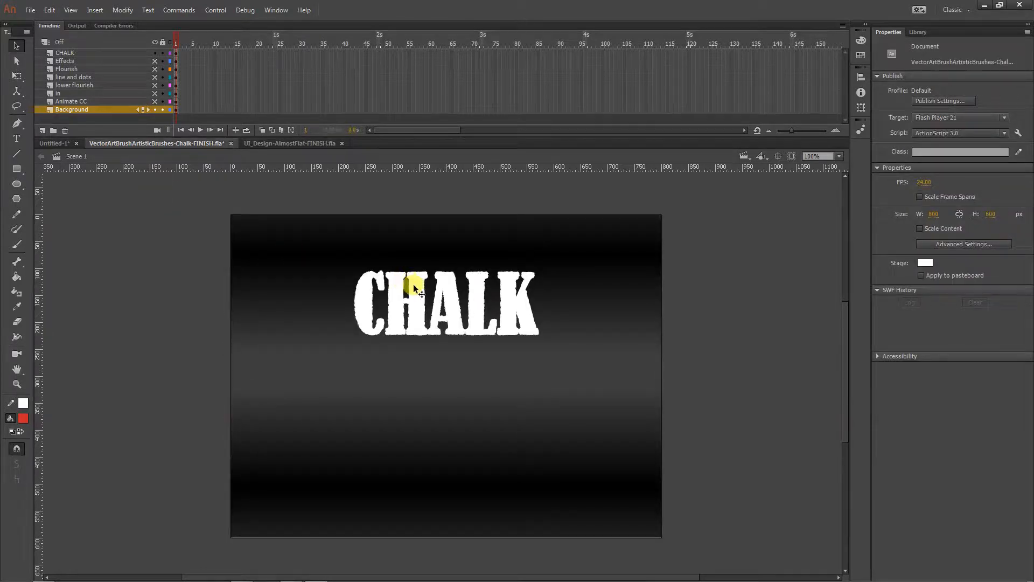
# Move the whole CHALK lettering down the stage to a Y position of about 229.
pyautogui.click(420, 306)
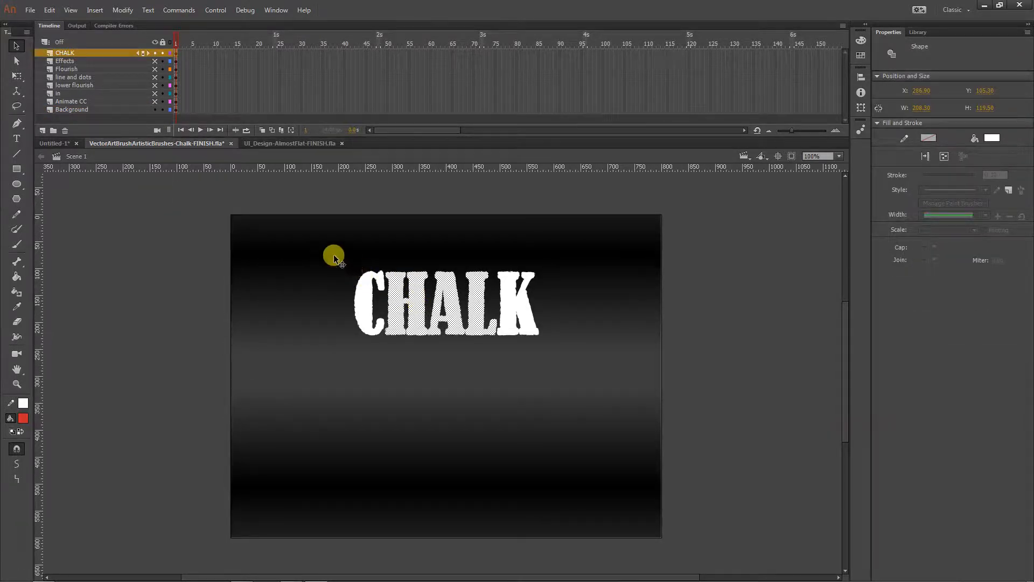
pyautogui.click(112, 52)
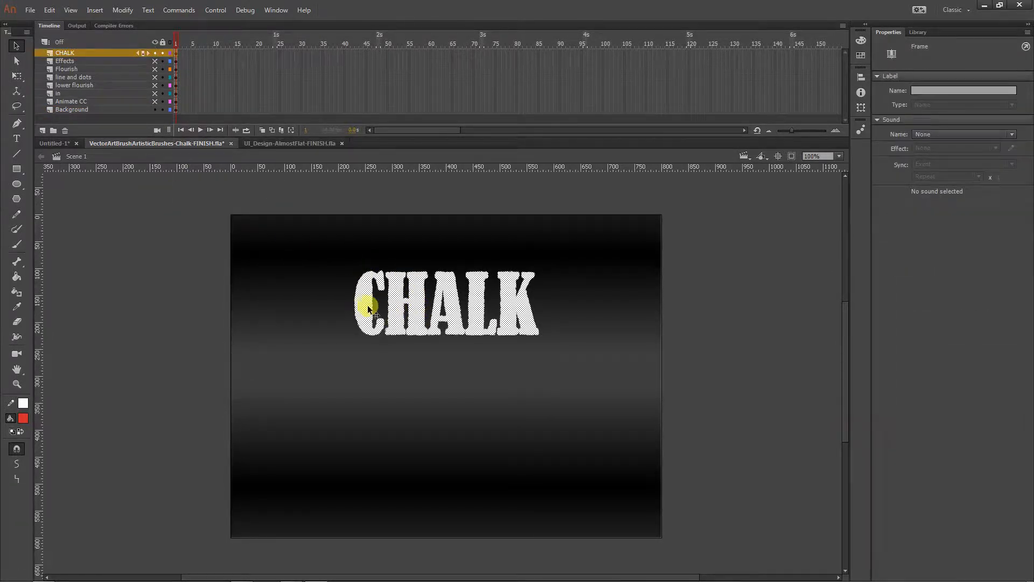
pyautogui.moveTo(362, 307); pyautogui.dragTo(367, 369)
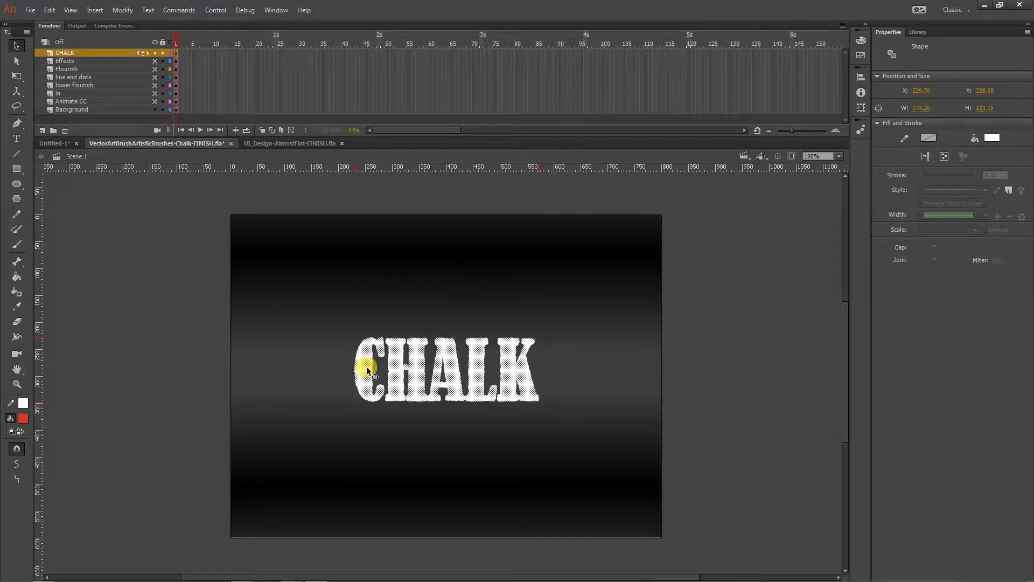
pyautogui.click(154, 310)
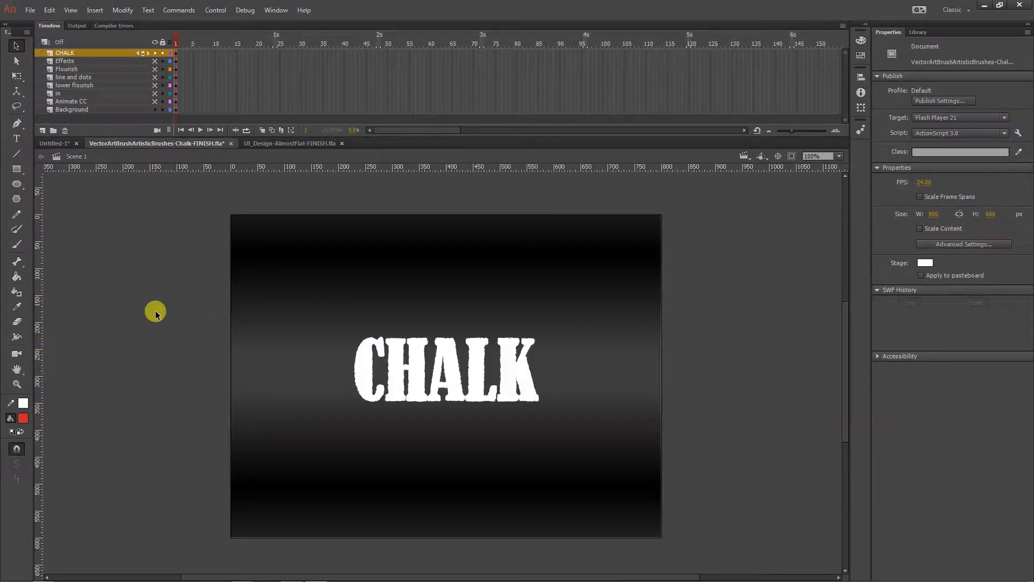
pyautogui.click(307, 311)
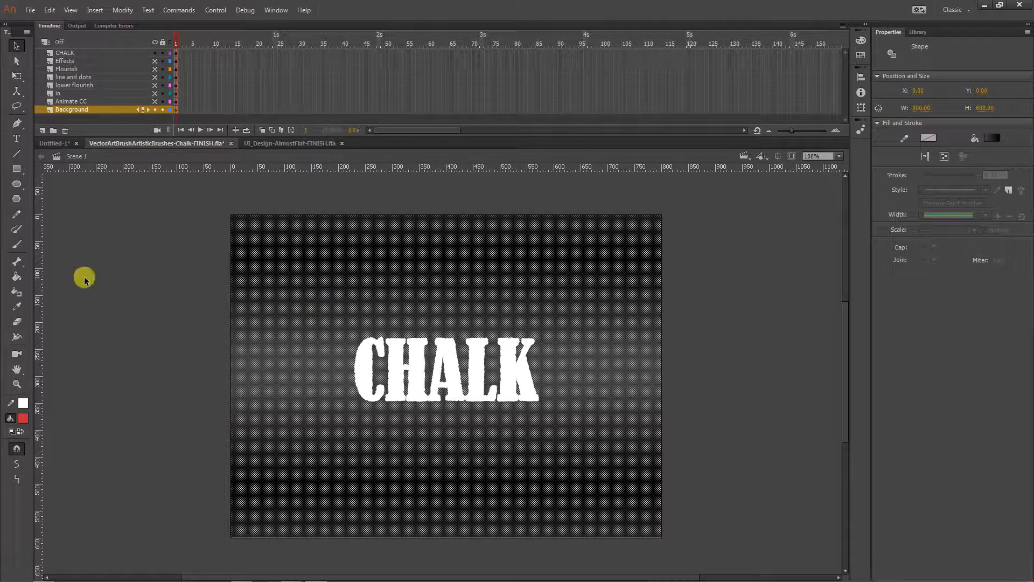
pyautogui.click(155, 284)
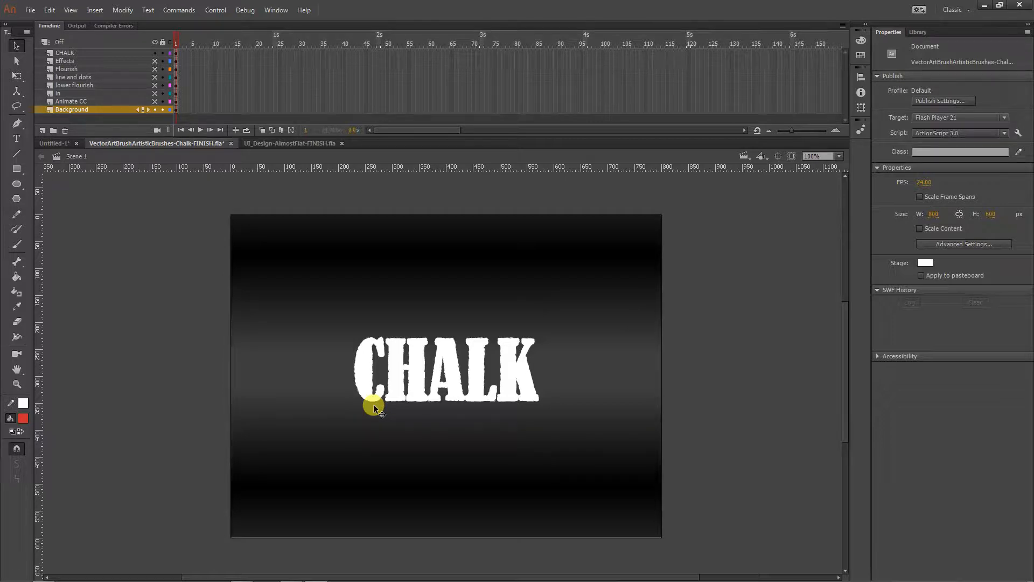
# Show the six hidden layers, hide them again, and select only the letter C of the CHALK lettering.
pyautogui.moveTo(155, 61); pyautogui.dragTo(155, 101)
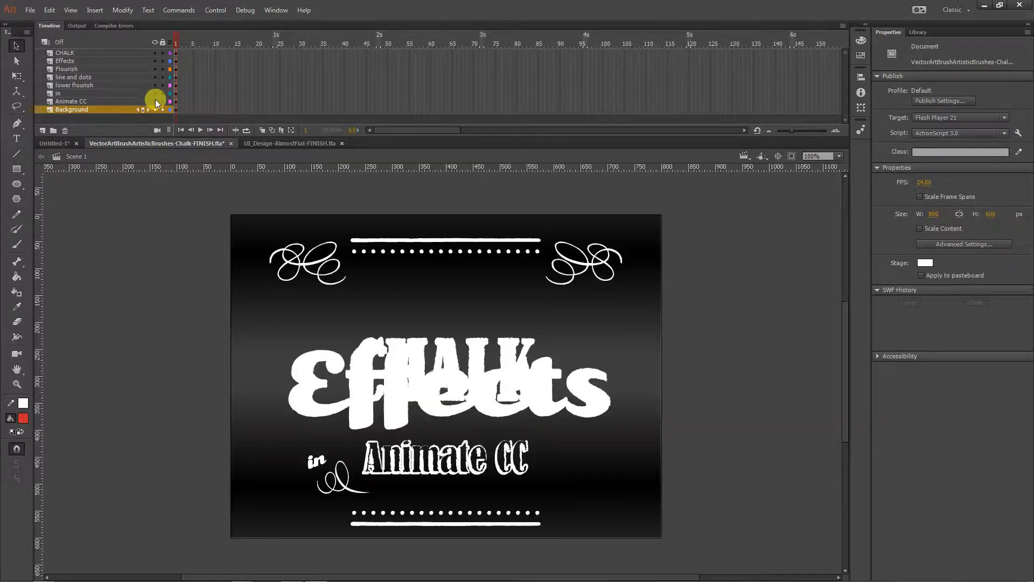
pyautogui.moveTo(155, 63); pyautogui.dragTo(155, 102)
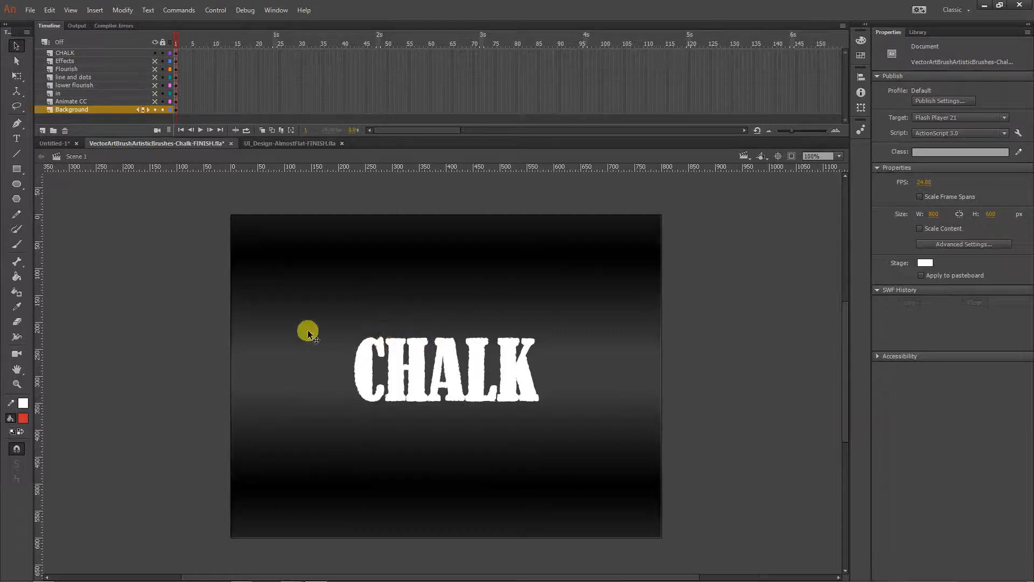
pyautogui.click(292, 312)
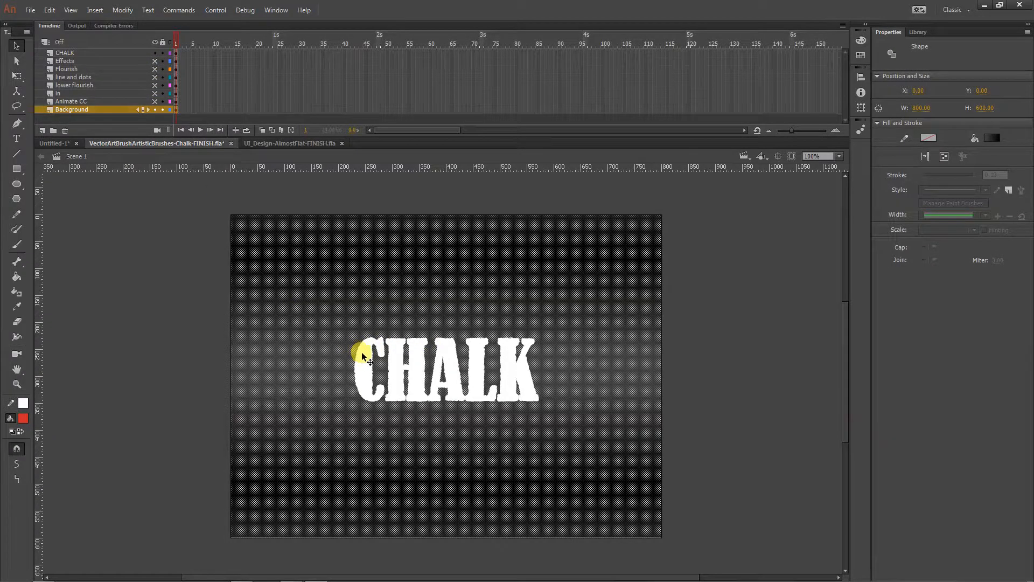
pyautogui.click(362, 355)
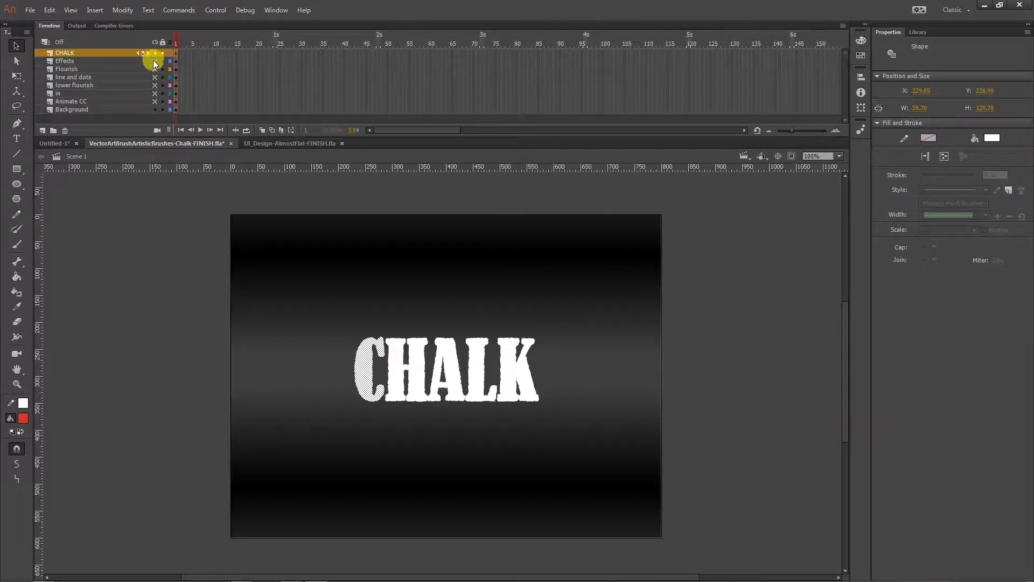
# Undo the changes to the chalk artwork back to the lettering's original position and all layers shown.
pyautogui.hotkey('ctrl', 'z')
pyautogui.hotkey('ctrl', 'z')
pyautogui.hotkey('ctrl', 'z')
pyautogui.hotkey('ctrl', 'z')
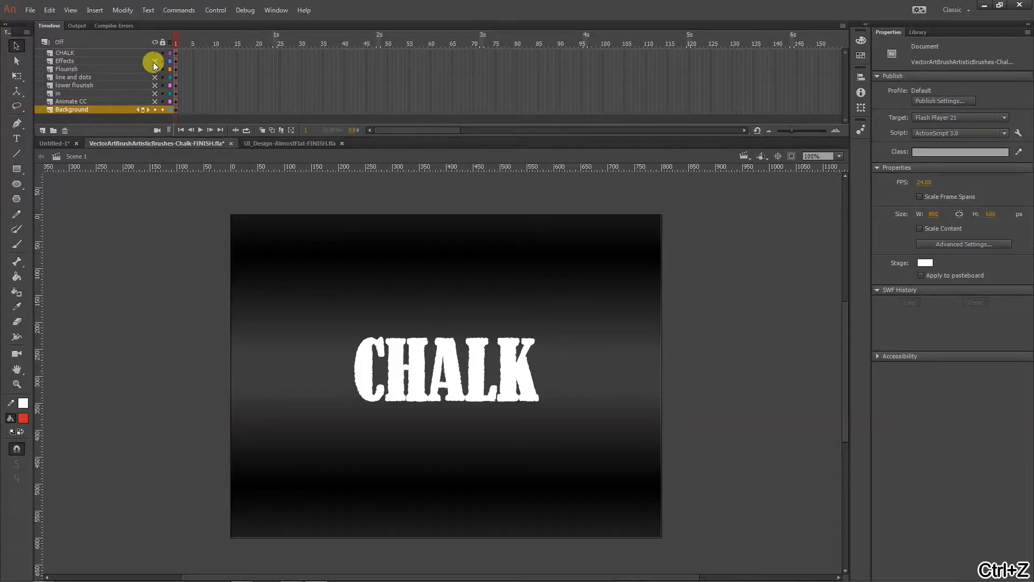
pyautogui.hotkey('ctrl', 'z')
pyautogui.hotkey('ctrl', 'z')
pyautogui.hotkey('ctrl', 'z')
pyautogui.hotkey('ctrl', 'z')
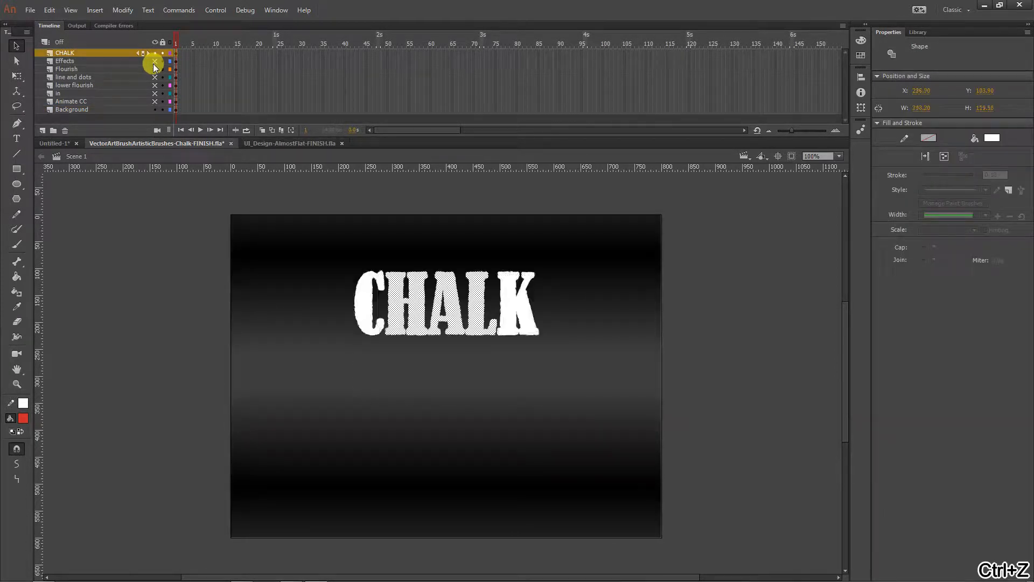
pyautogui.hotkey('ctrl', 'z')
pyautogui.hotkey('ctrl', 'z')
pyautogui.hotkey('ctrl', 'z')
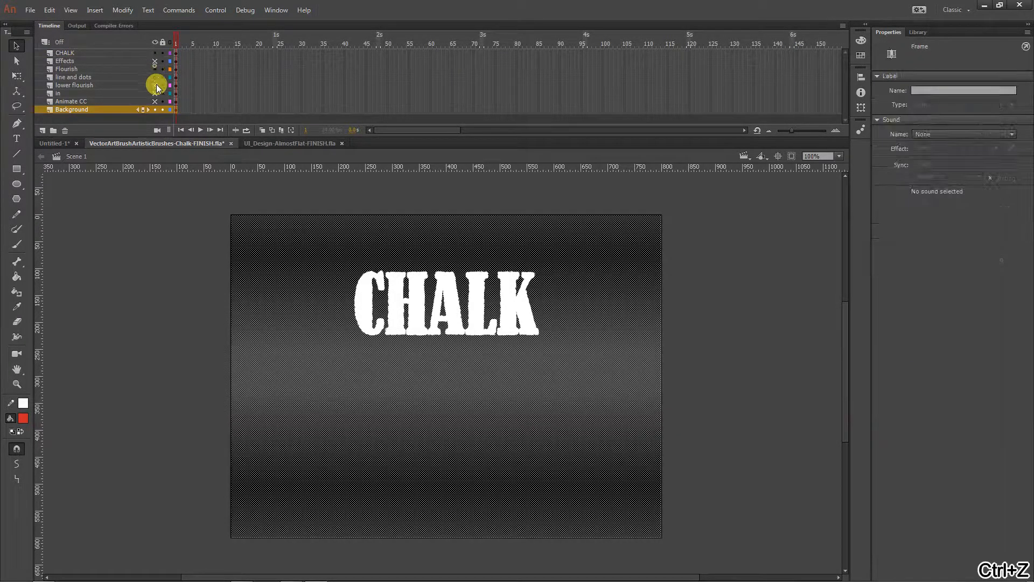
pyautogui.hotkey('ctrl', 'z')
pyautogui.hotkey('ctrl', 'z')
pyautogui.hotkey('ctrl', 'z')
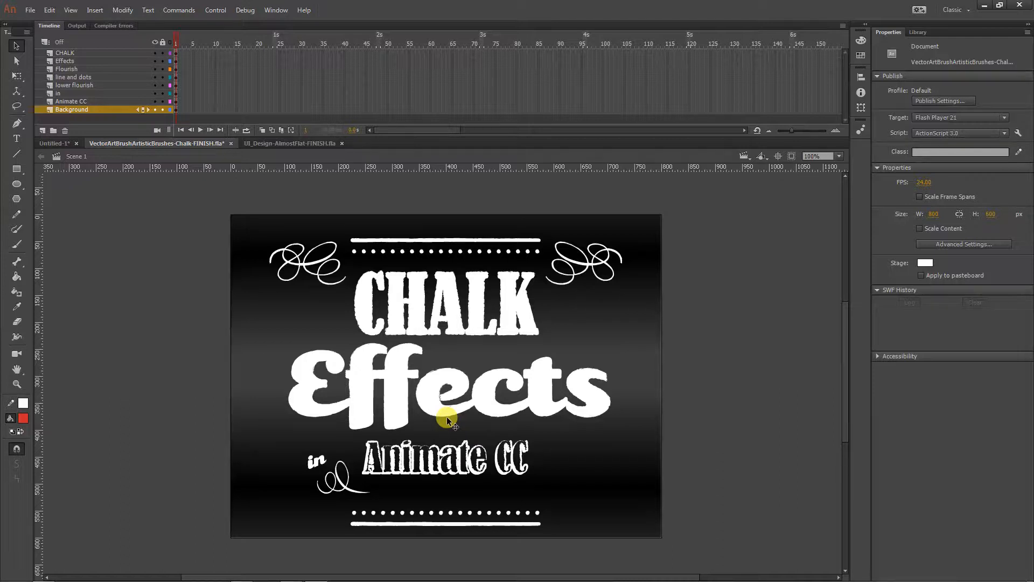
# Switch to the Untitled-1 document and undo the ornamental border's conversion to a filled shape.
pyautogui.click(51, 143)
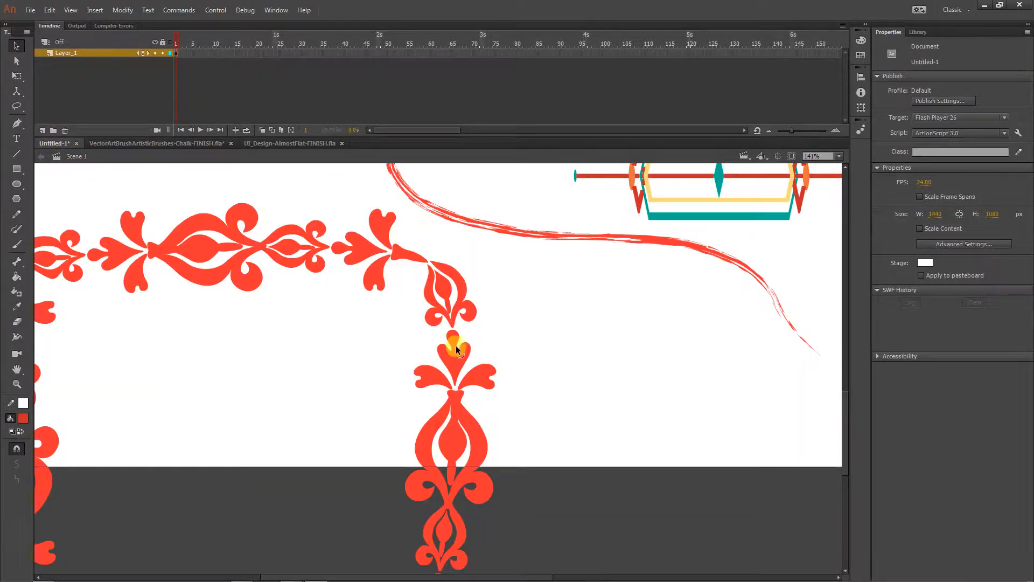
pyautogui.click(456, 349)
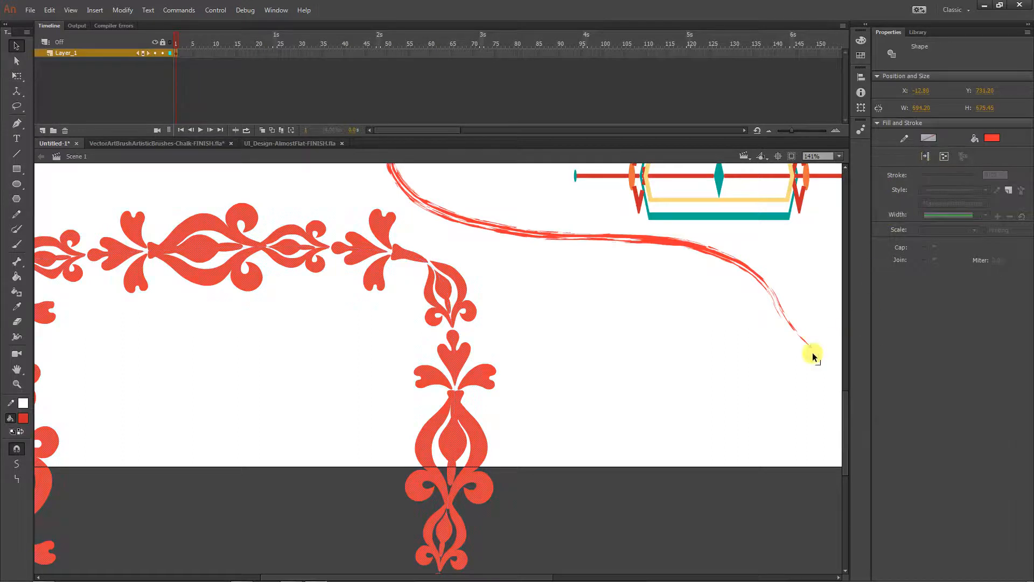
pyautogui.click(766, 390)
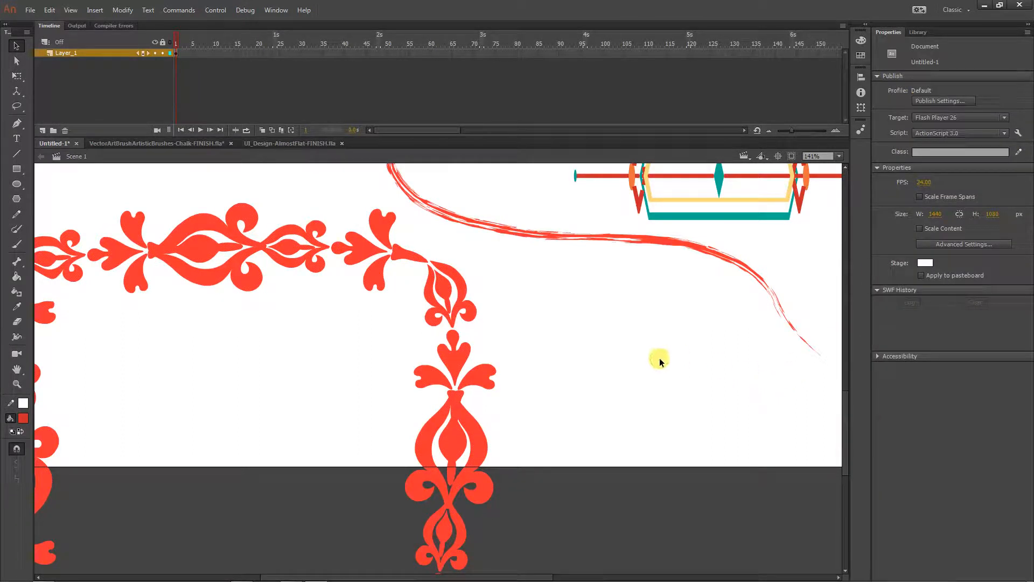
pyautogui.hotkey('ctrl', 'z')
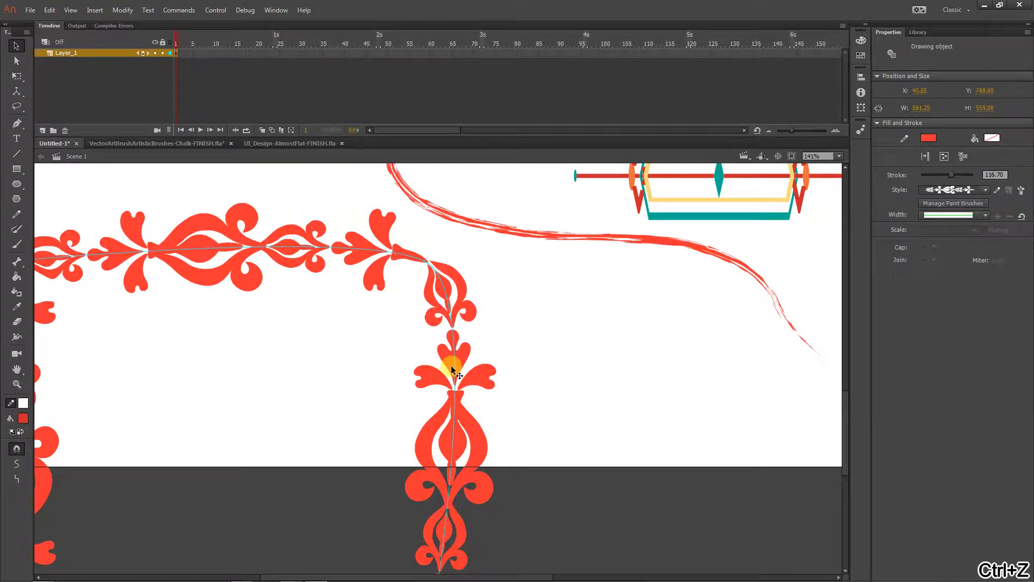
# Expand the ornamental border's brush stroke into a fill and look over the whole border and the neighbouring brush artwork.
pyautogui.click(927, 157)
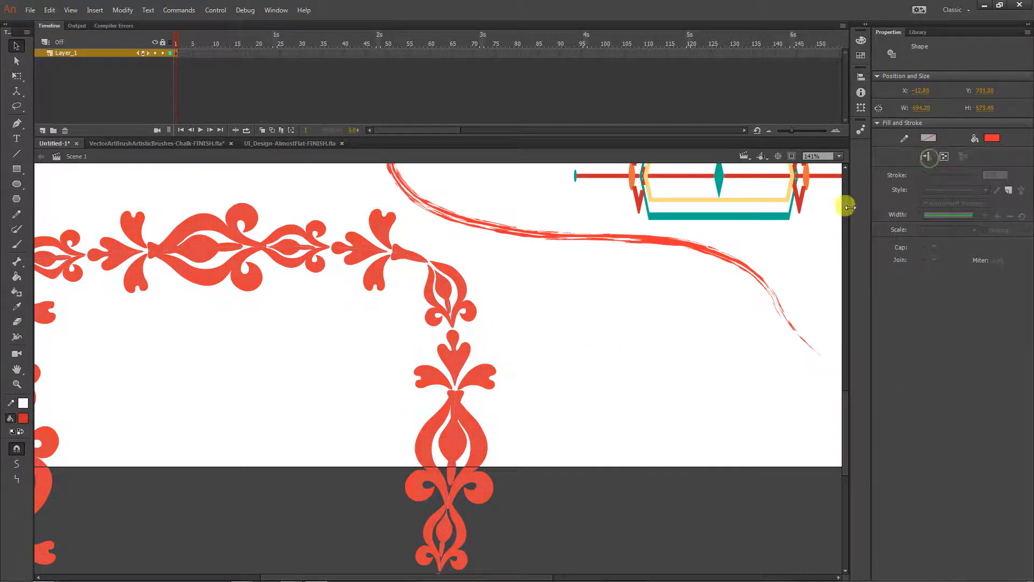
pyautogui.moveTo(758, 272); pyautogui.dragTo(674, 390)
pyautogui.moveTo(763, 317); pyautogui.dragTo(667, 487)
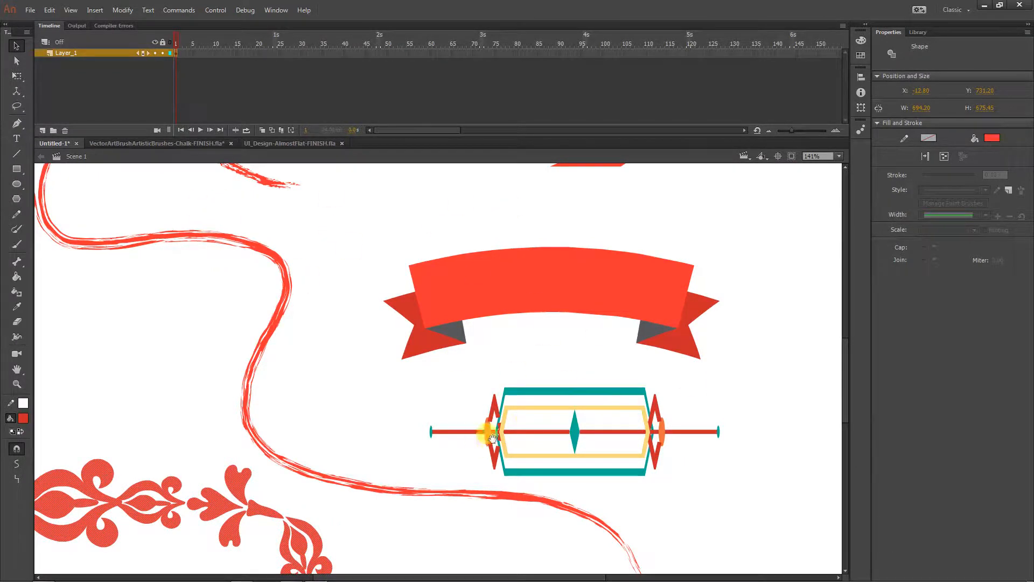
pyautogui.moveTo(485, 427); pyautogui.dragTo(657, 212)
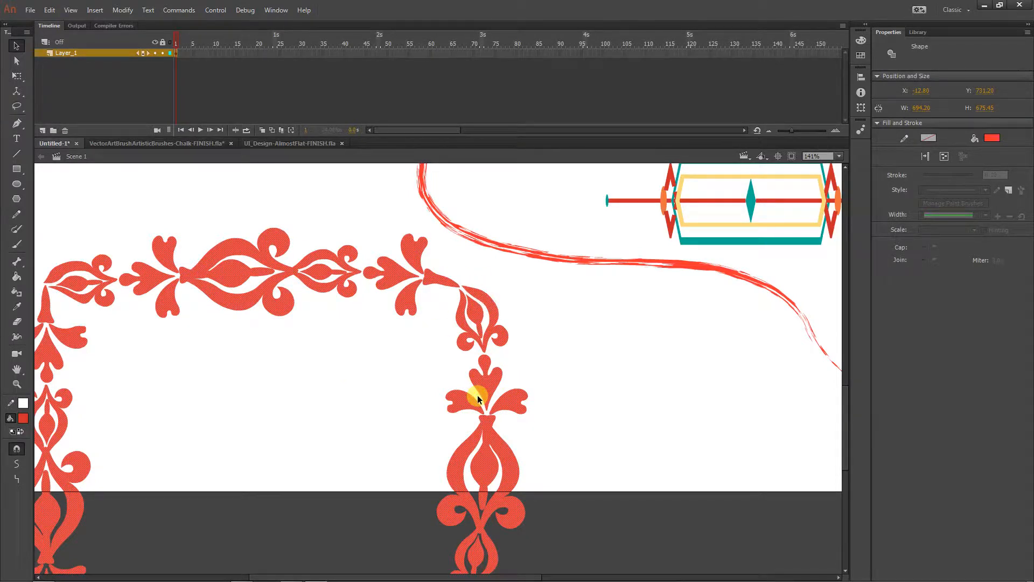
pyautogui.hotkey('ctrl', '-')
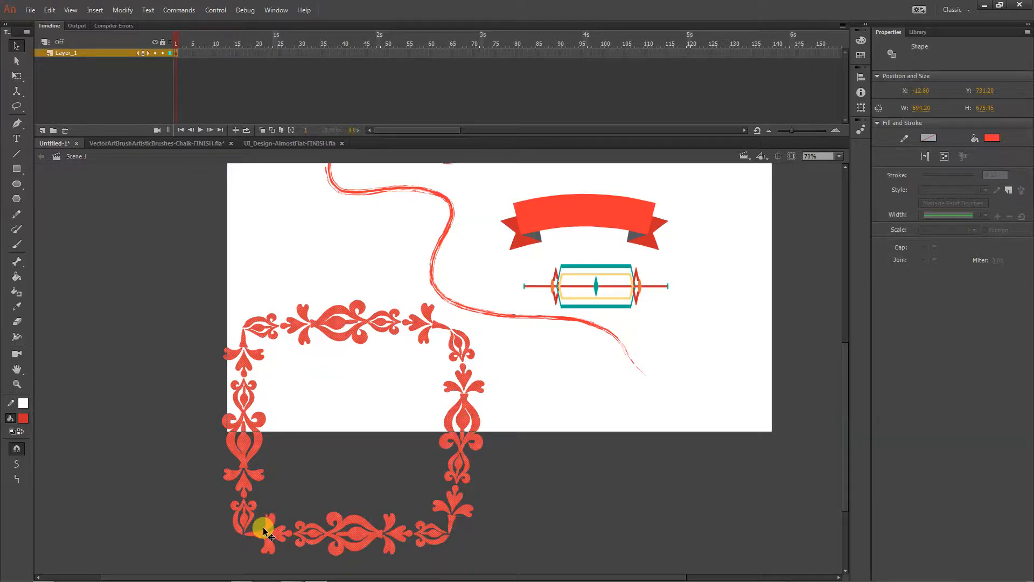
# Return to the VectorArtBrushArtisticBrushes-Chalk-FINISH.fla document and display the CHALK lettering's anchor points with the Subselection tool.
pyautogui.click(183, 144)
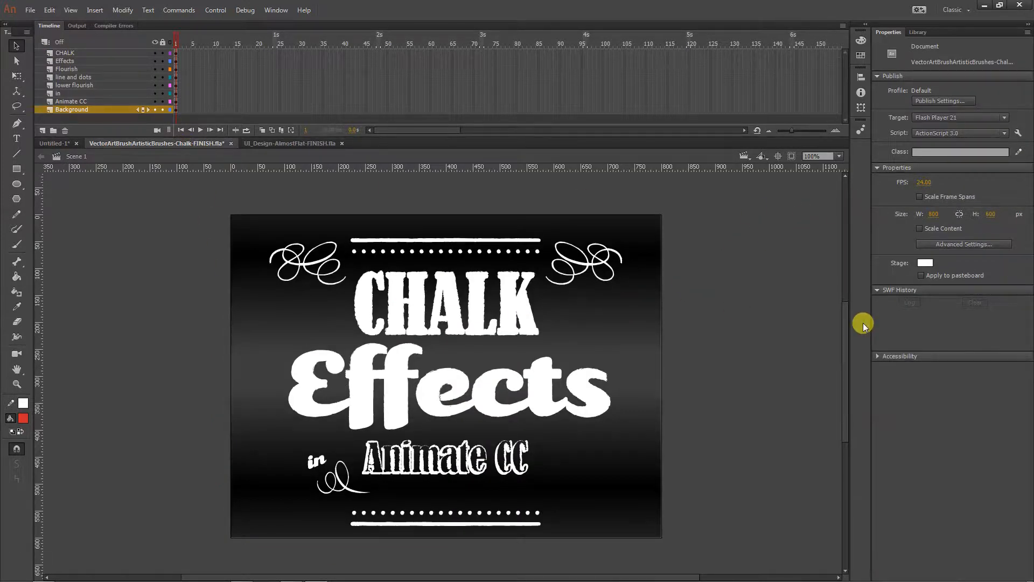
pyautogui.click(532, 312)
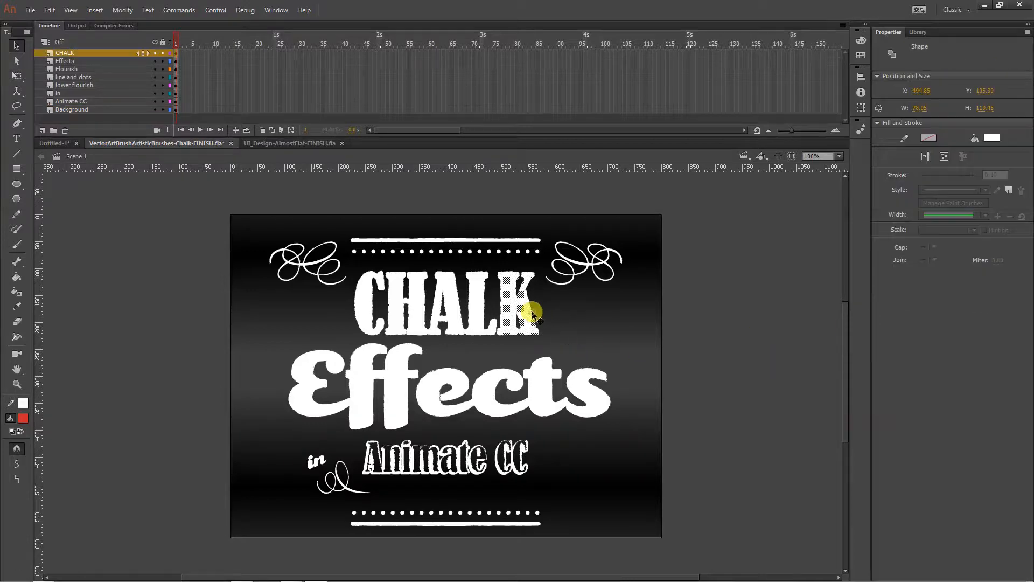
pyautogui.press('a')
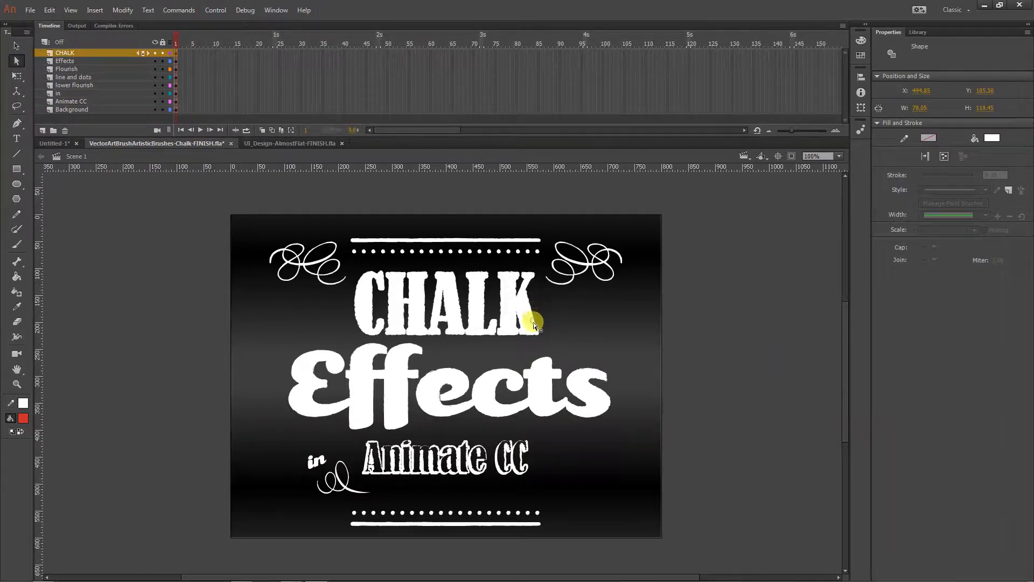
pyautogui.click(534, 323)
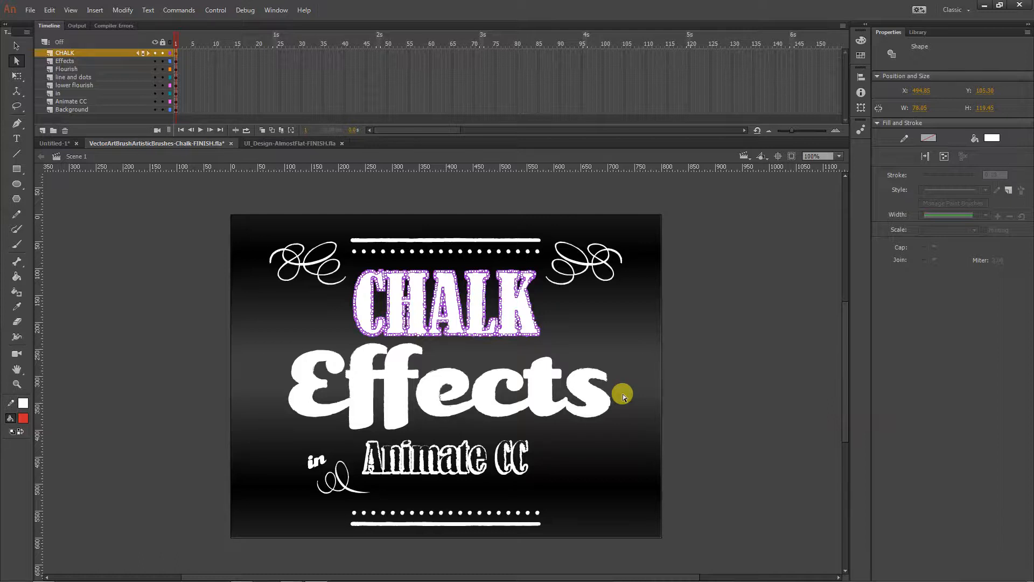
# Inspect the anchor points of the Effects and Animate CC lettering, then deselect everything and return to the Selection tool.
pyautogui.click(408, 393)
pyautogui.click(419, 392)
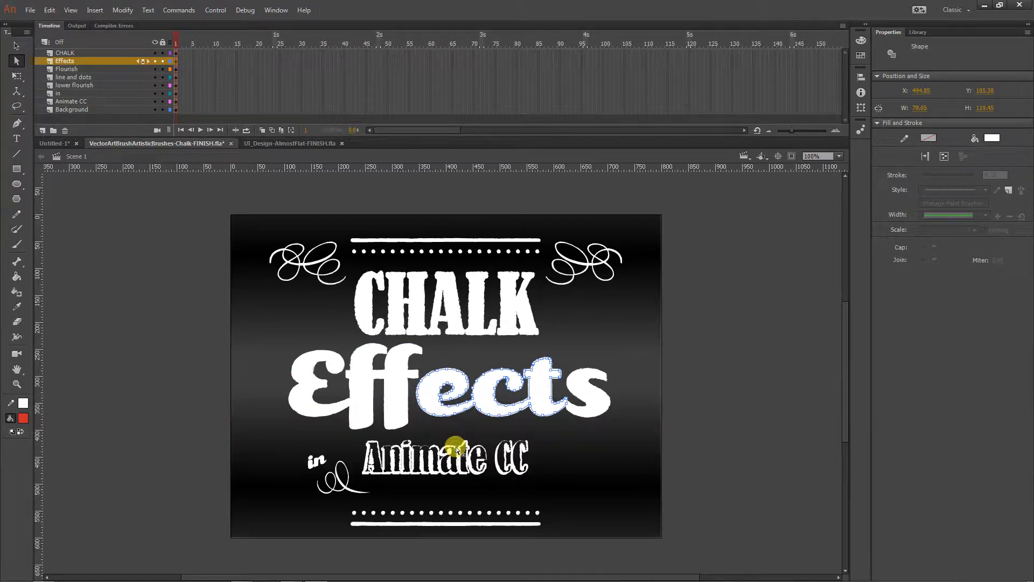
pyautogui.click(487, 451)
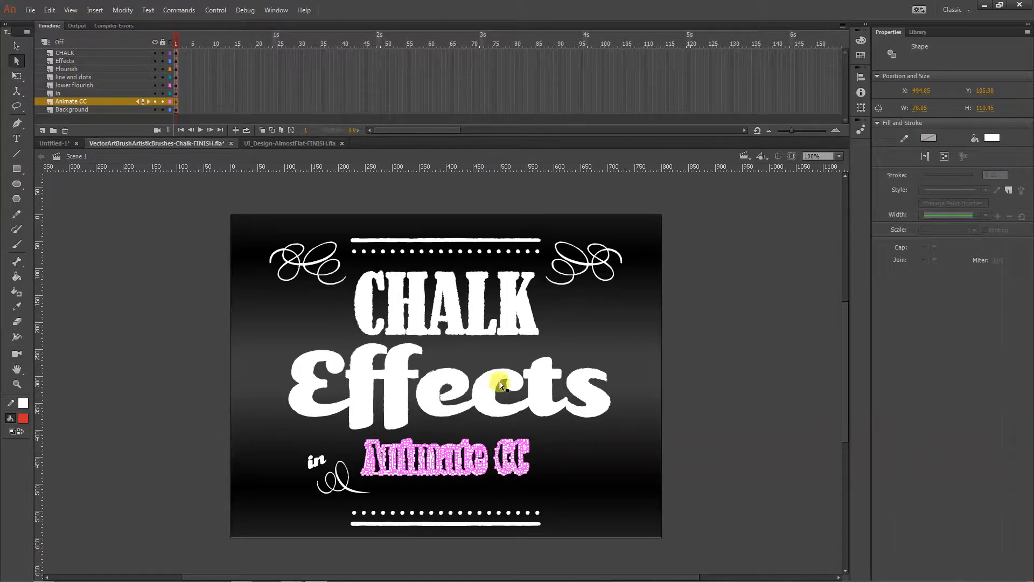
pyautogui.click(112, 312)
pyautogui.press('v')
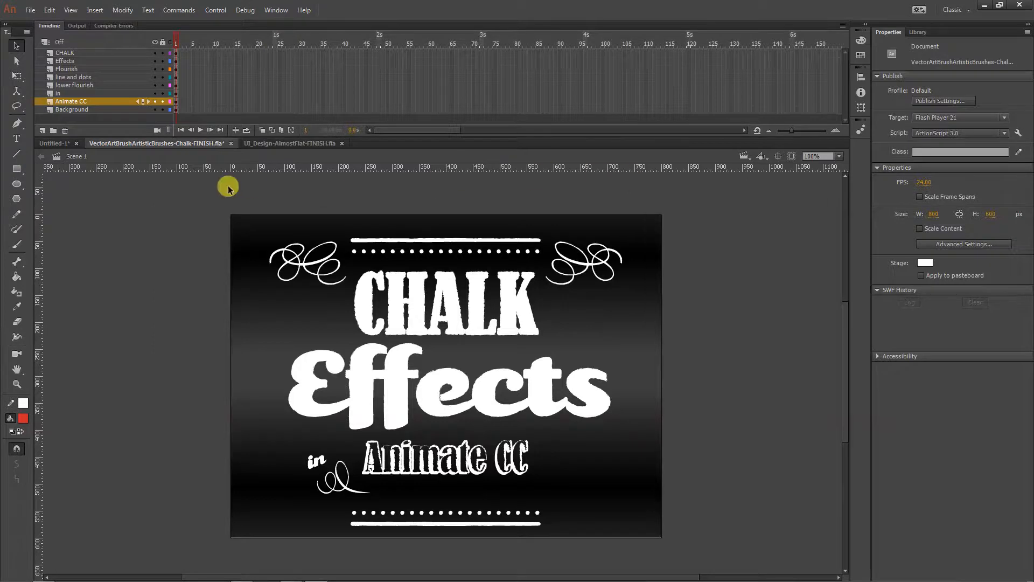
# Hide all the existing layers and add a new layer beneath the Background layer.
pyautogui.moveTo(154, 53); pyautogui.dragTo(153, 112)
pyautogui.click(42, 130)
pyautogui.moveTo(69, 104); pyautogui.dragTo(70, 121)
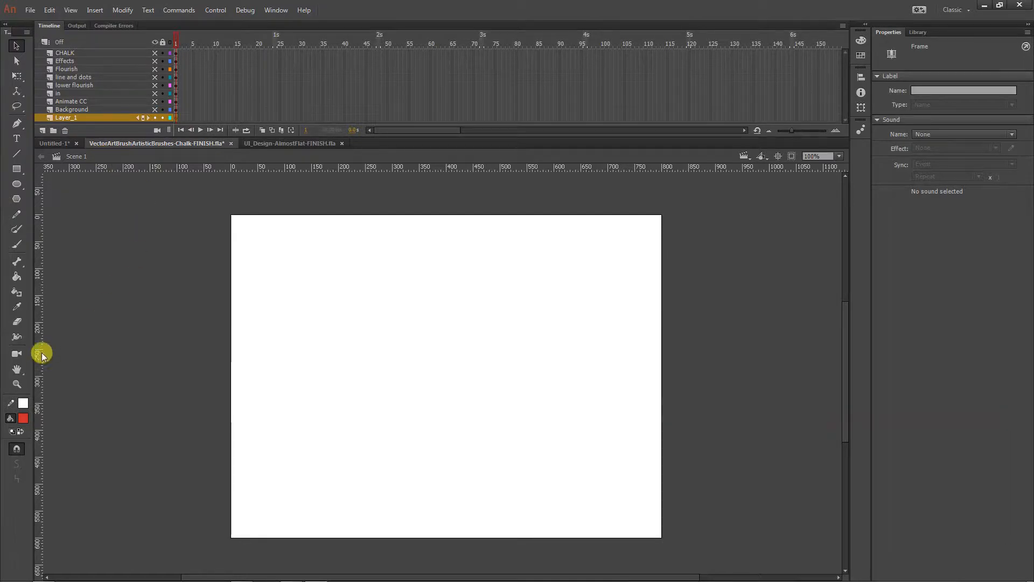
# Draw a red rectangle without a stroke over the whole stage, about 802 by 600 px.
pyautogui.click(17, 171)
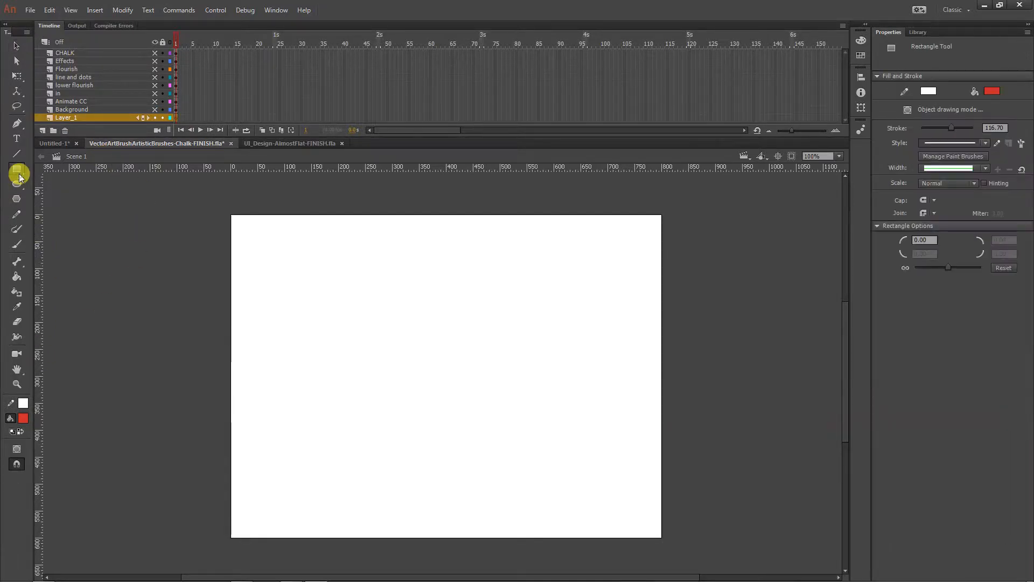
pyautogui.click(23, 418)
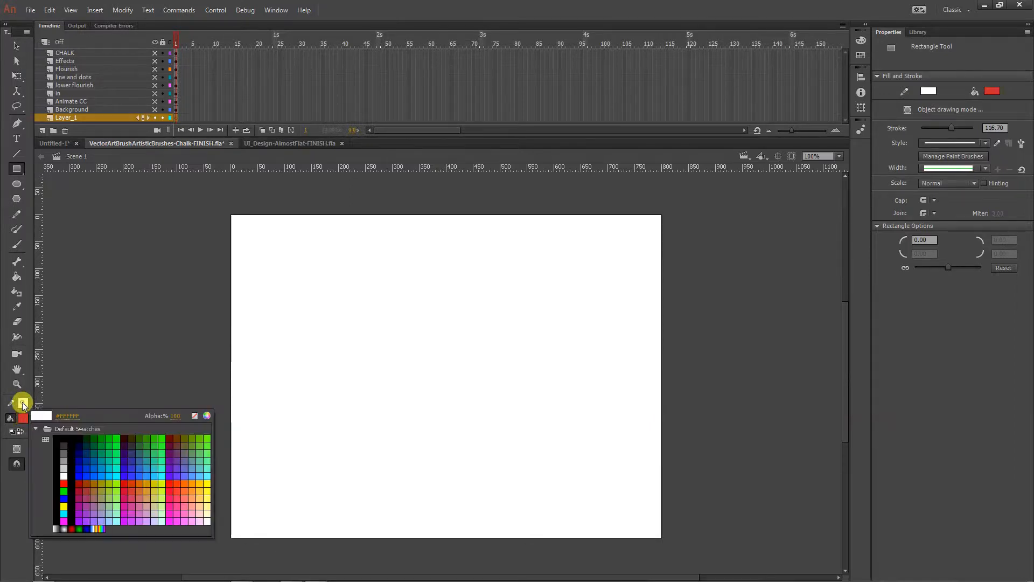
pyautogui.click(196, 416)
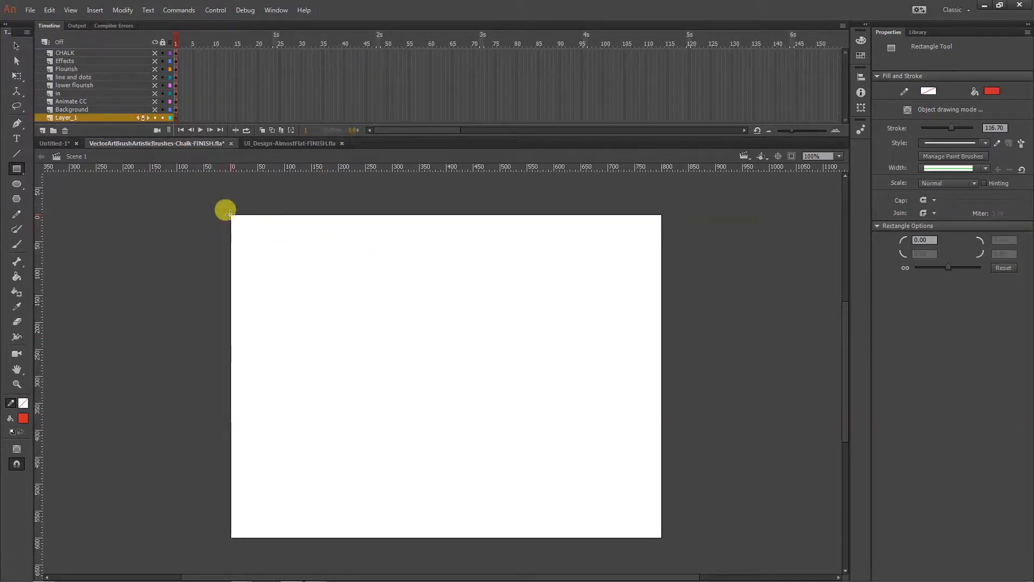
pyautogui.moveTo(230, 215); pyautogui.dragTo(663, 541)
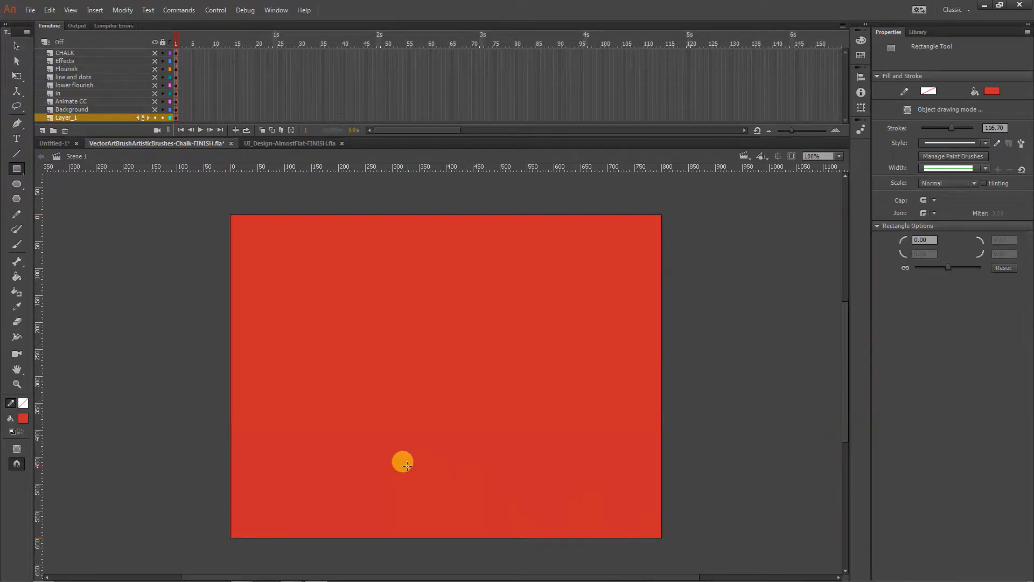
# Select the red rectangle and change its fill to a linear gradient.
pyautogui.press('v')
pyautogui.click(415, 429)
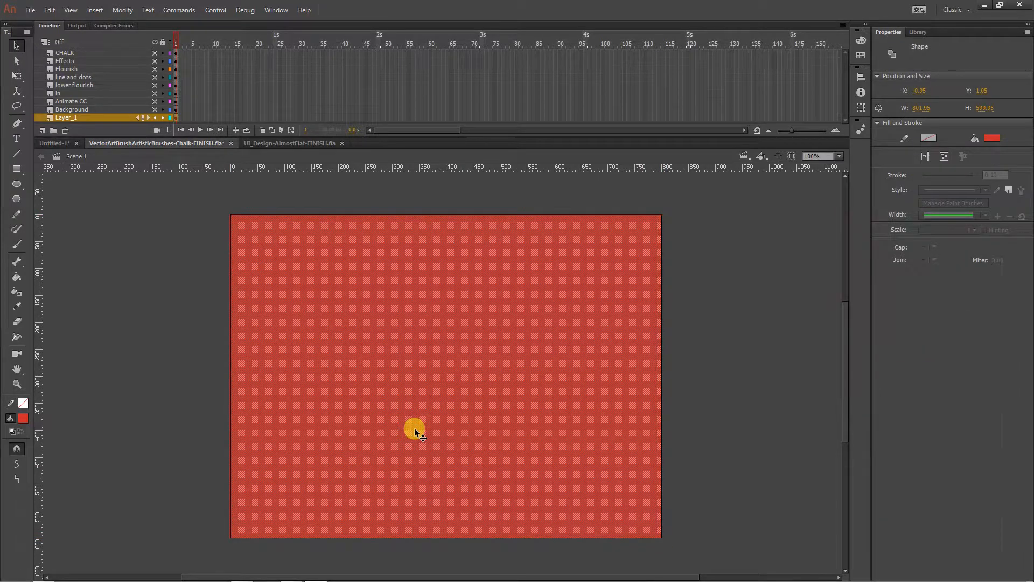
pyautogui.click(859, 41)
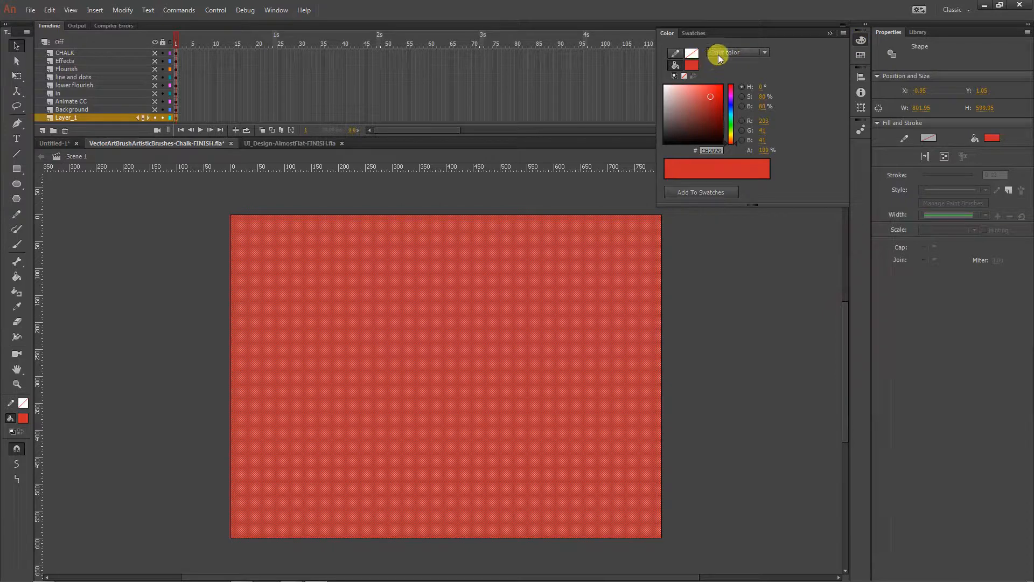
pyautogui.click(673, 53)
pyautogui.click(673, 64)
pyautogui.click(727, 52)
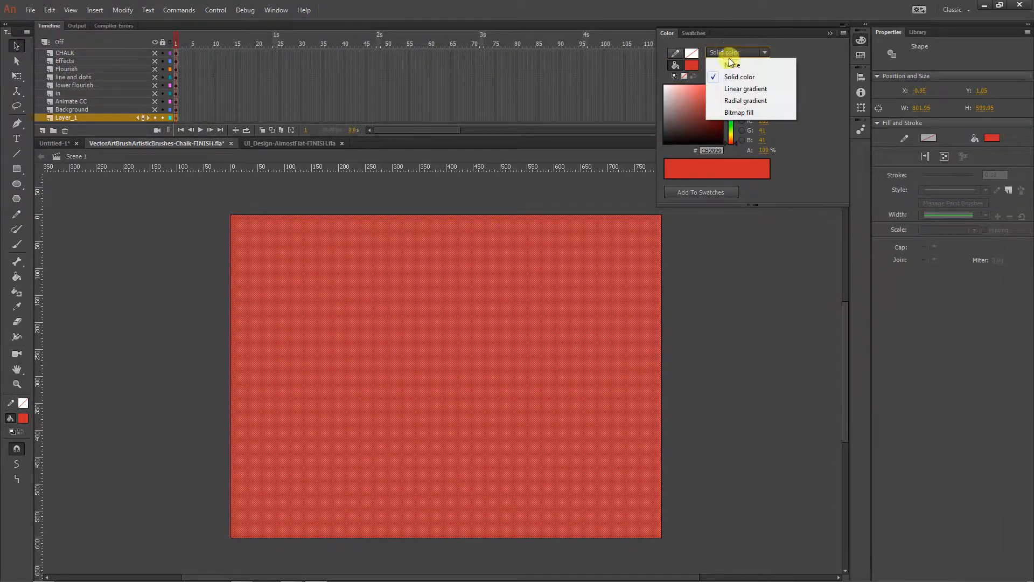
pyautogui.click(732, 87)
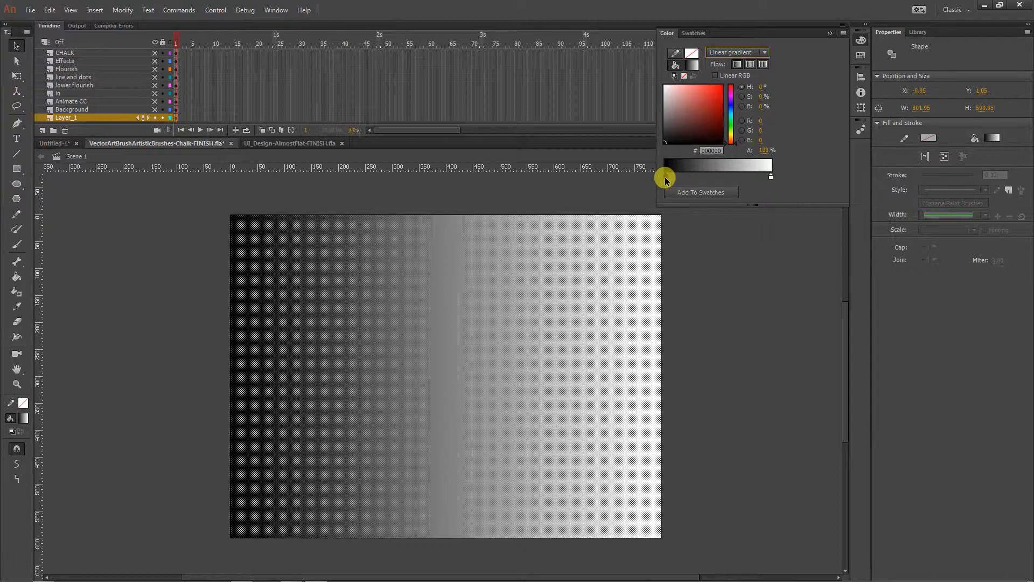
# Make the gradient's first stop black, then move the white stop to the middle and darken it to grey #7B7B7B.
pyautogui.moveTo(663, 138)
pyautogui.mouseDown()
pyautogui.moveTo(709, 106)
pyautogui.moveTo(652, 150)
pyautogui.mouseUp()
pyautogui.click(771, 178)
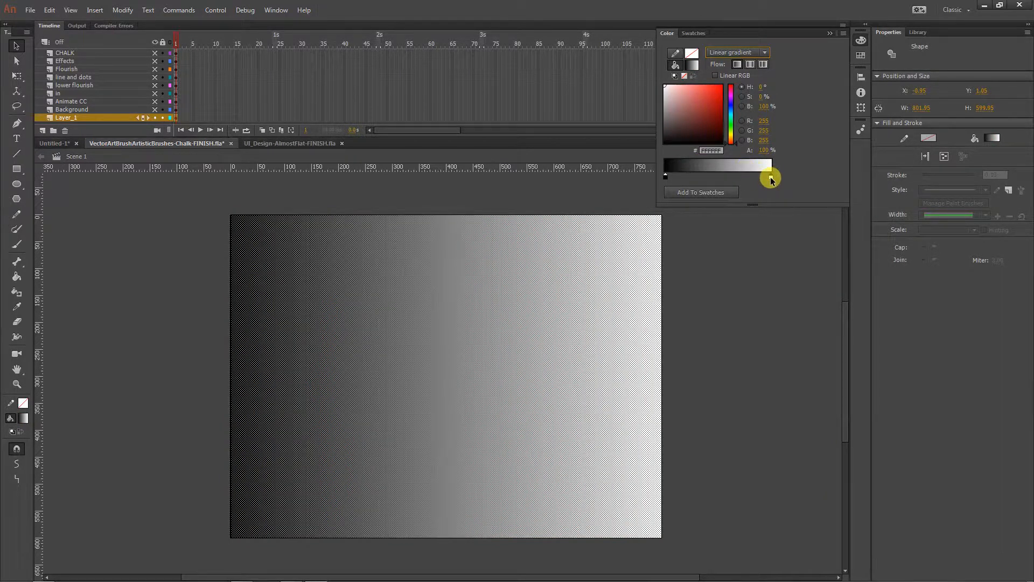
pyautogui.moveTo(770, 178); pyautogui.dragTo(716, 174)
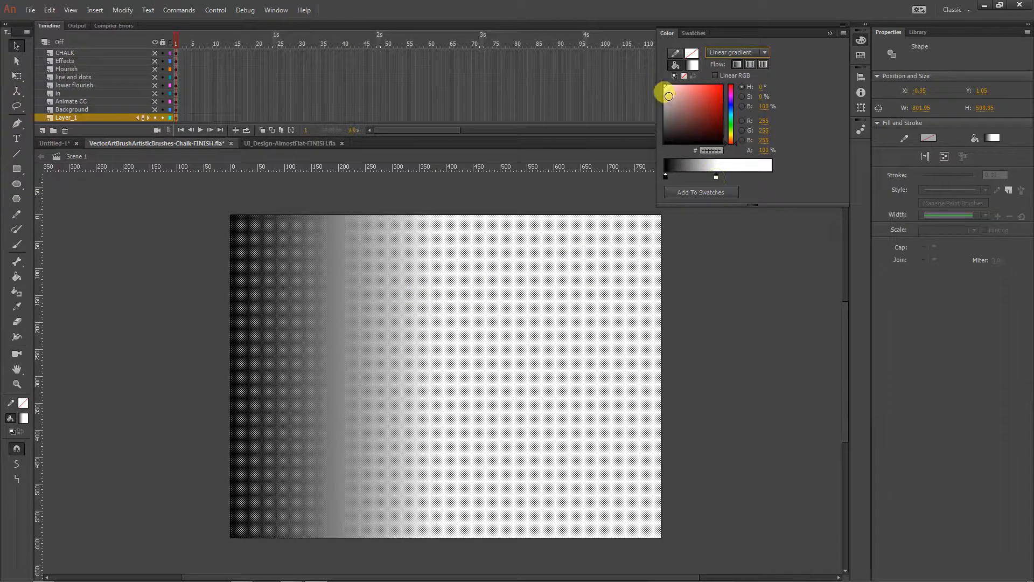
pyautogui.moveTo(668, 96); pyautogui.dragTo(663, 114)
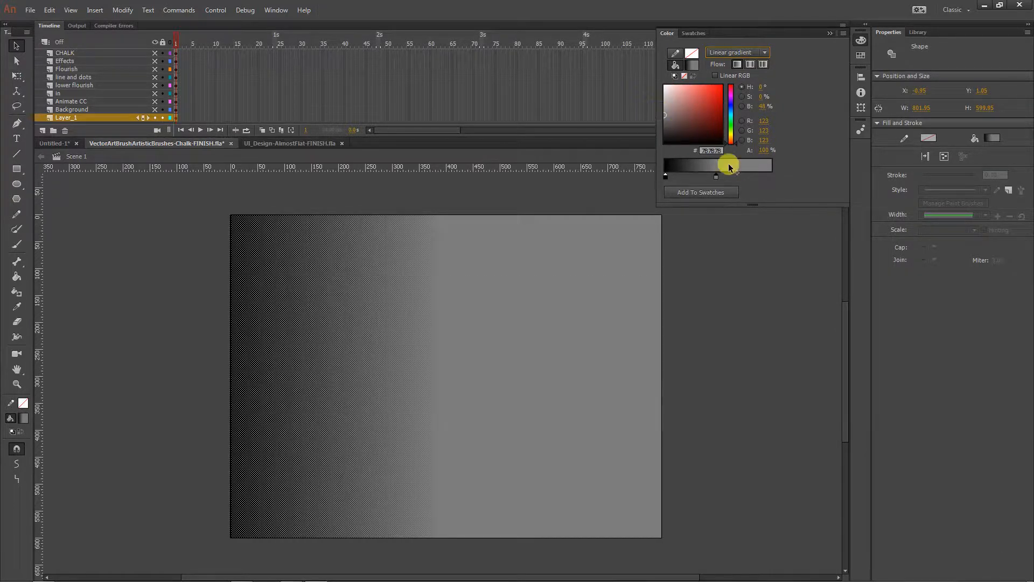
# Add a black #000000 colour stop at the far end of the gradient and deselect the rectangle.
pyautogui.click(771, 176)
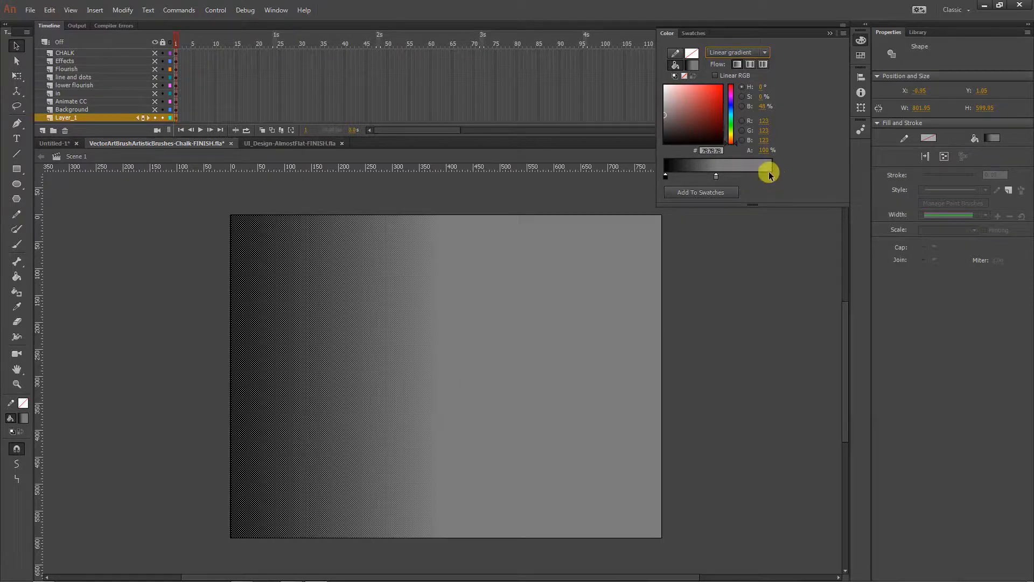
pyautogui.moveTo(677, 127); pyautogui.dragTo(655, 151)
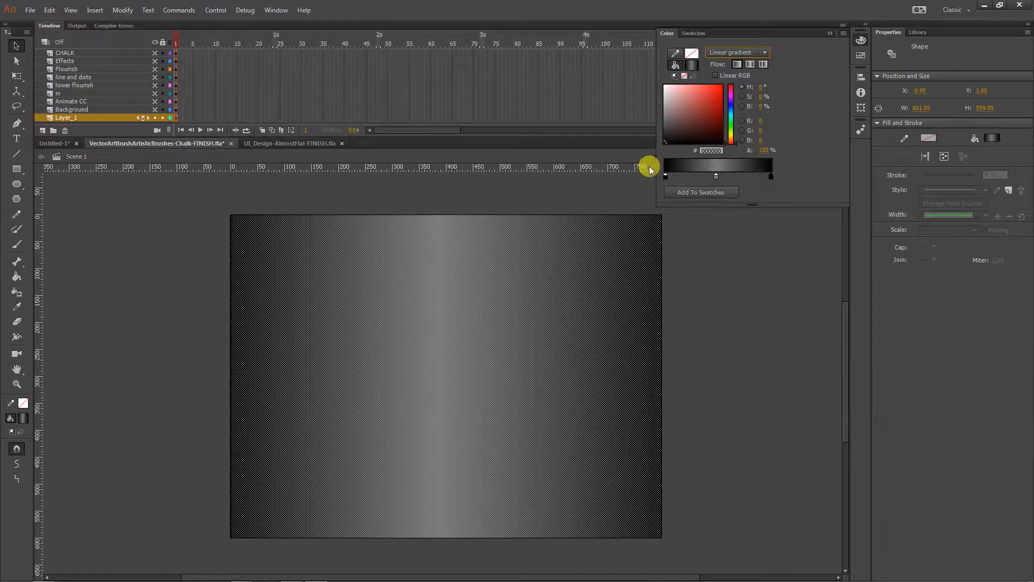
pyautogui.click(12, 47)
pyautogui.click(139, 274)
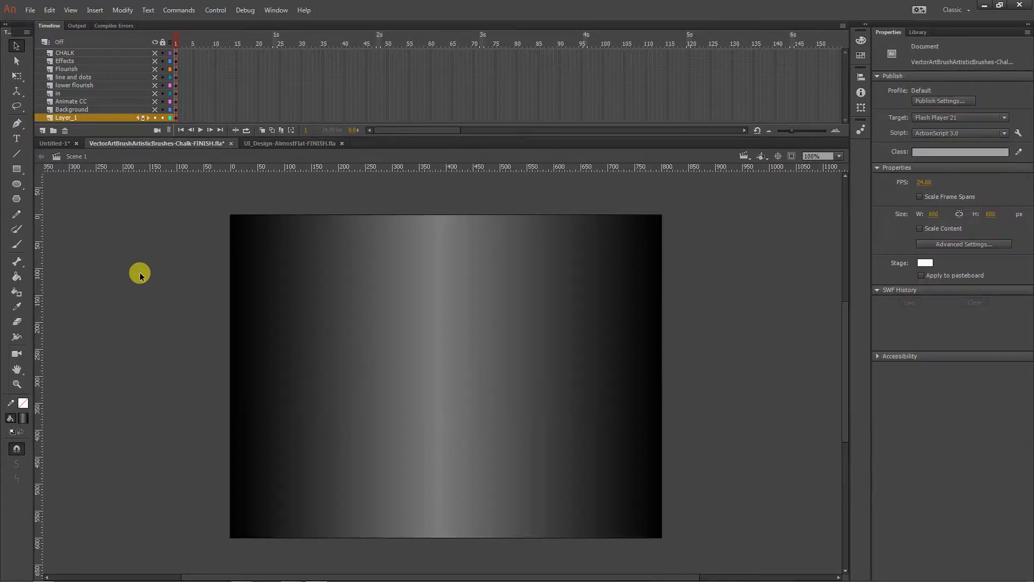
# Try to darken the gradient's middle stop to #4A4A4A without the rectangle selected.
pyautogui.click(860, 41)
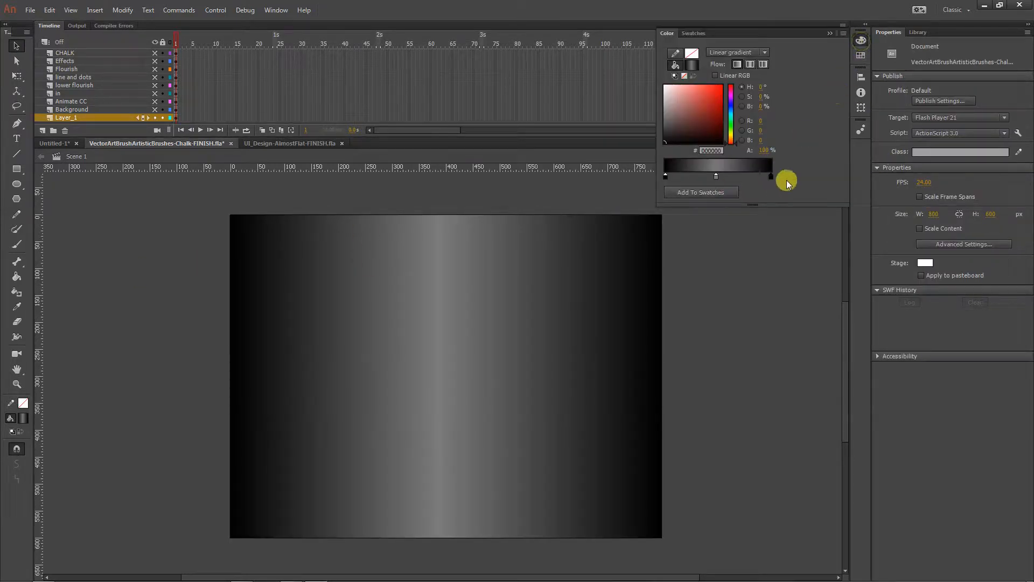
pyautogui.click(716, 177)
pyautogui.click(667, 121)
pyautogui.moveTo(666, 121); pyautogui.dragTo(664, 126)
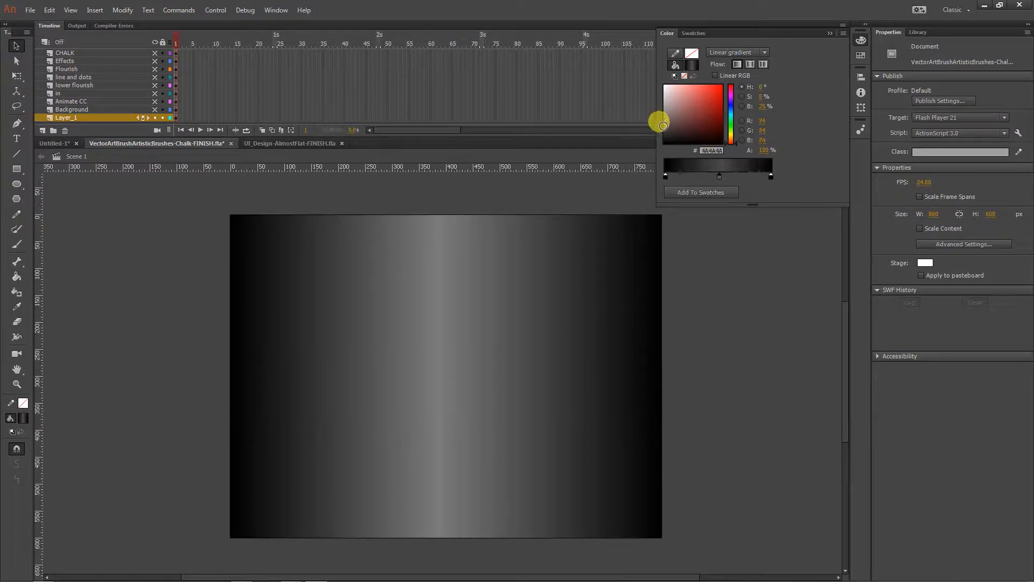
# Select the rectangle, darken its gradient's middle stop to #5B5B5B, and deselect it.
pyautogui.click(513, 250)
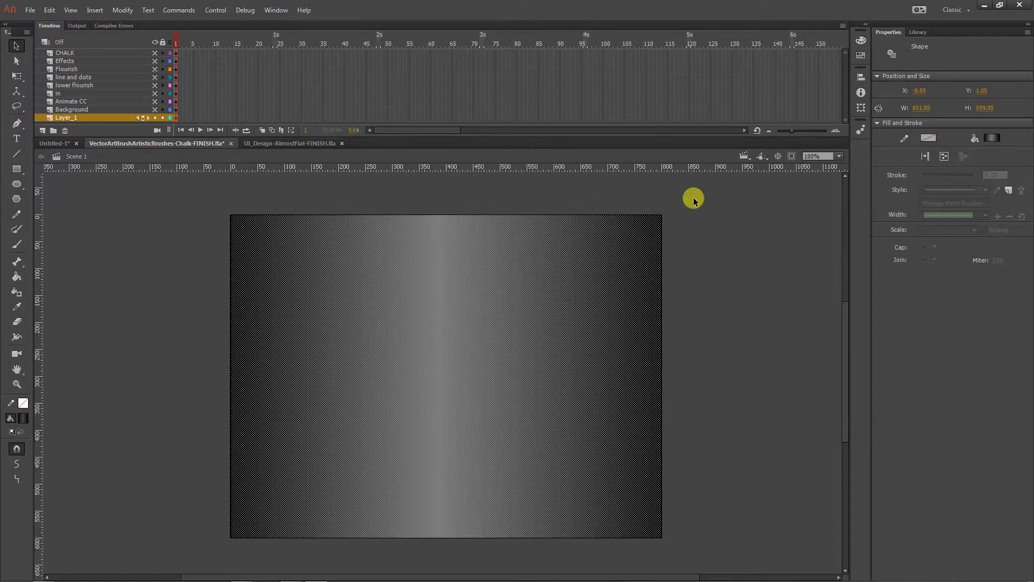
pyautogui.click(860, 41)
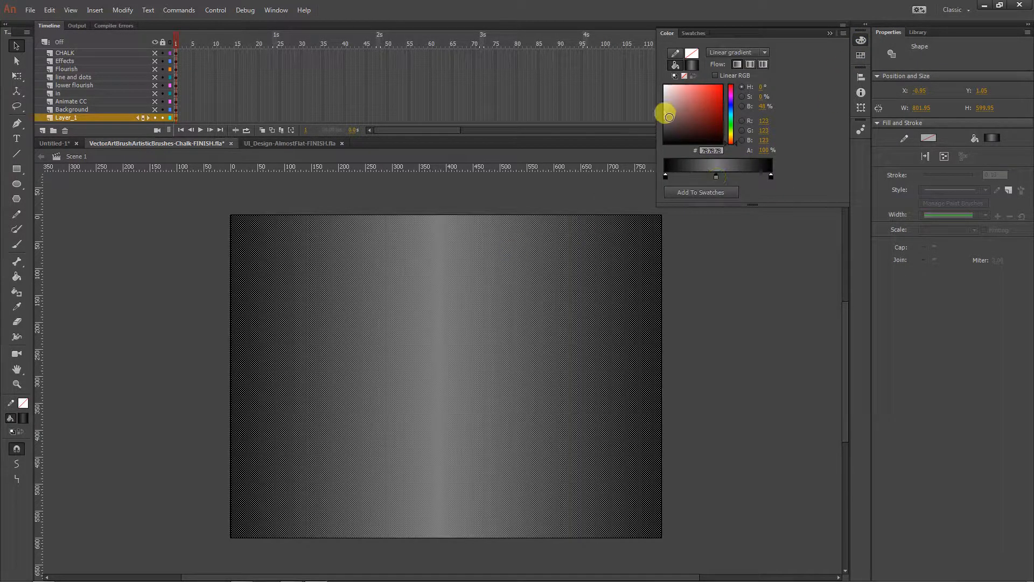
pyautogui.moveTo(665, 116); pyautogui.dragTo(665, 123)
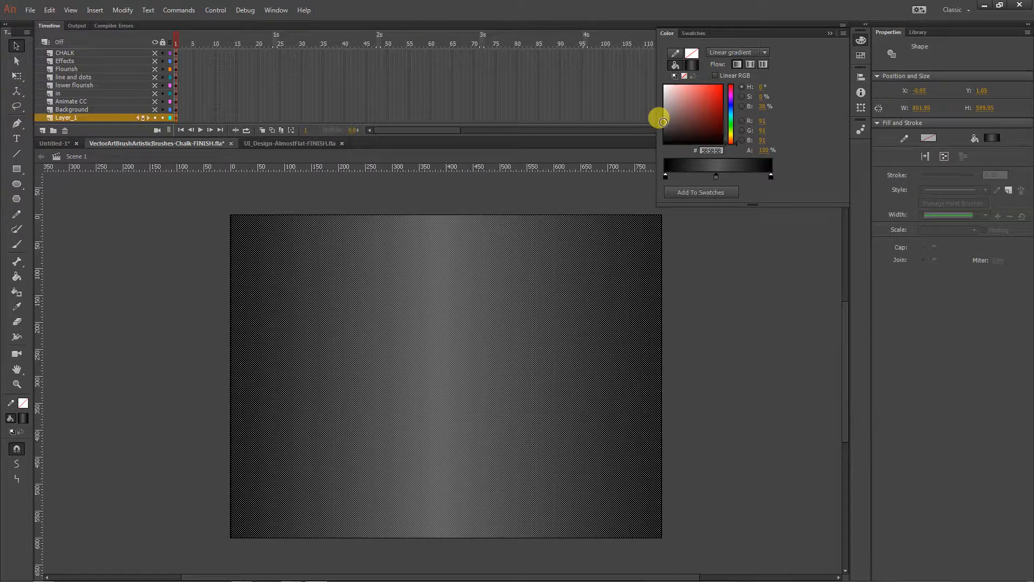
pyautogui.click(686, 318)
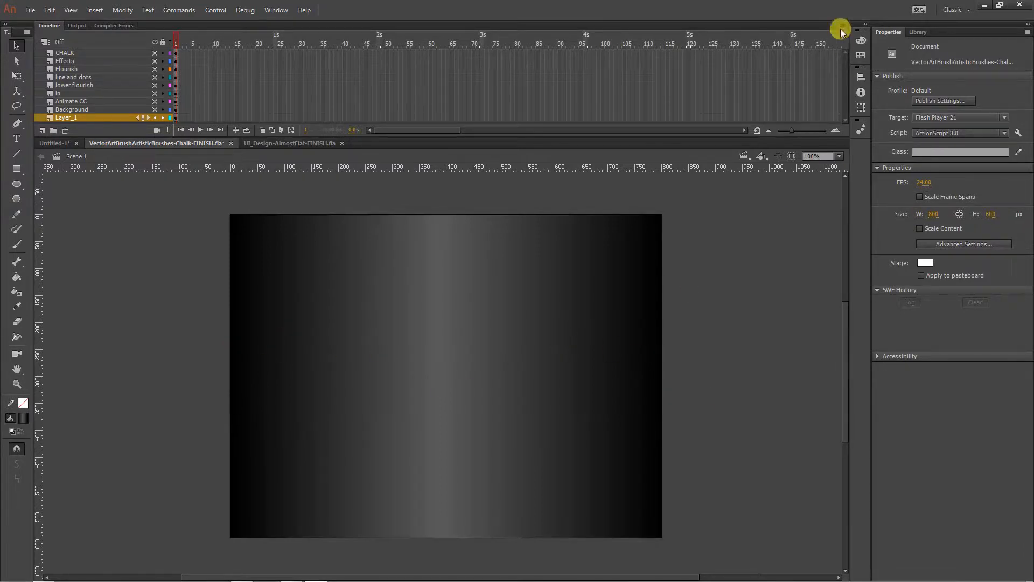
pyautogui.click(861, 40)
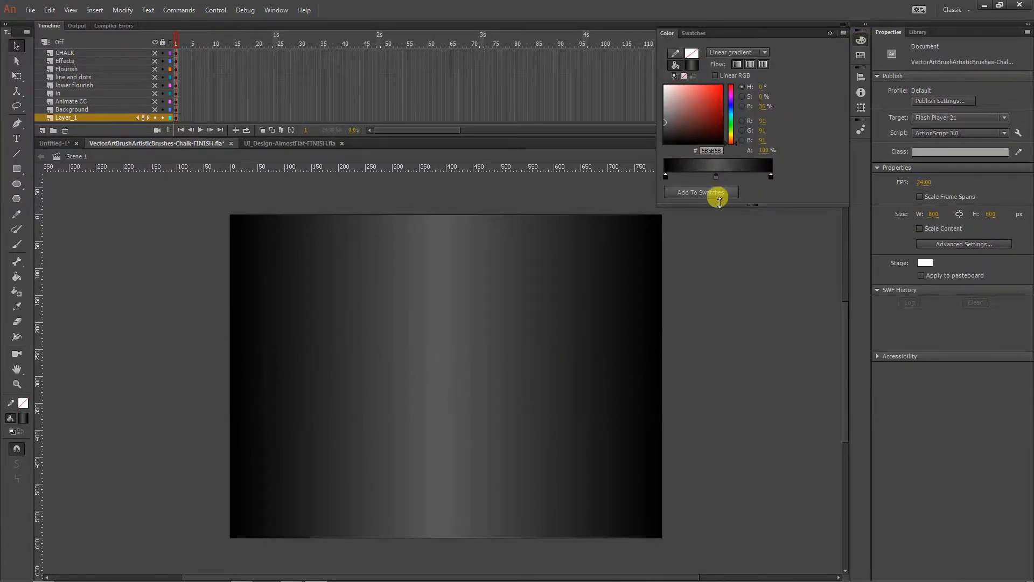
pyautogui.click(693, 290)
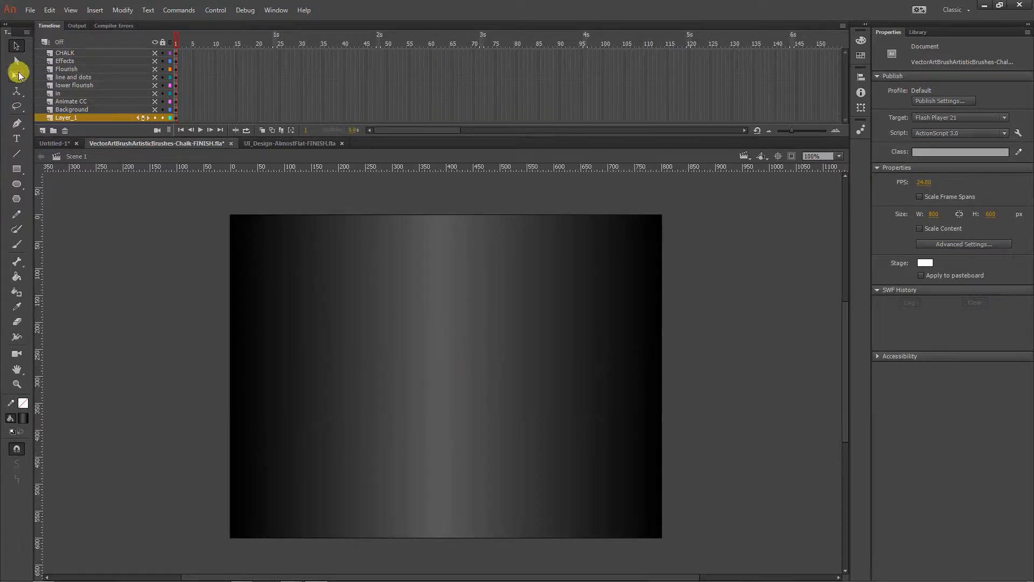
# Rotate the rectangle's gradient 90 degrees with the Gradient Transform tool so the light band runs horizontally.
pyautogui.click(18, 74)
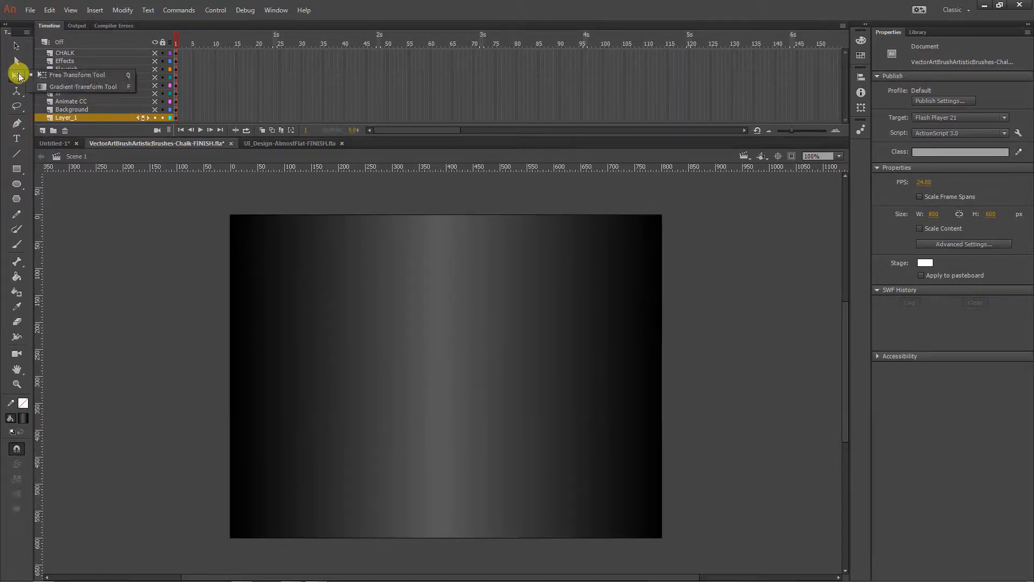
pyautogui.click(59, 86)
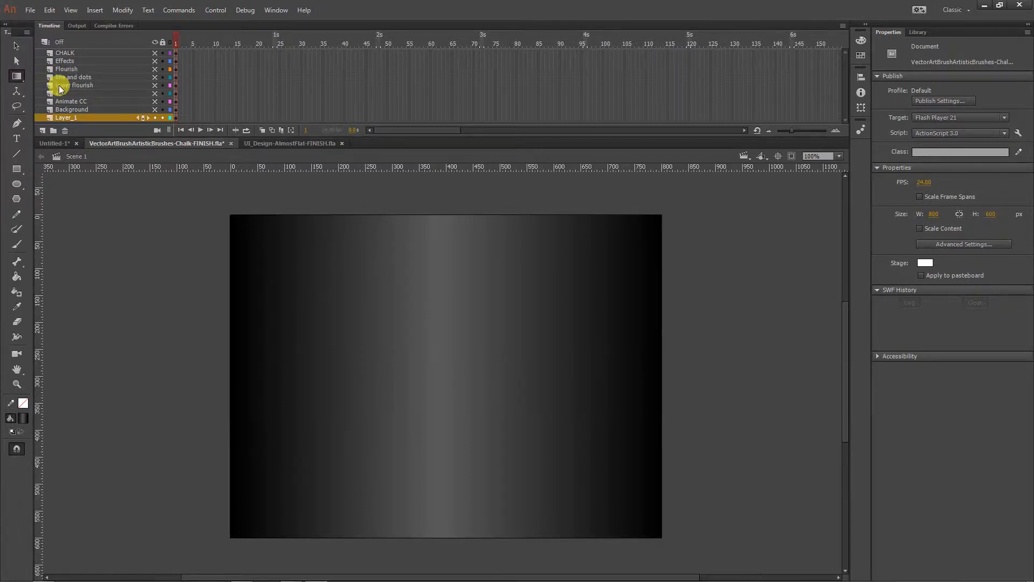
pyautogui.click(335, 312)
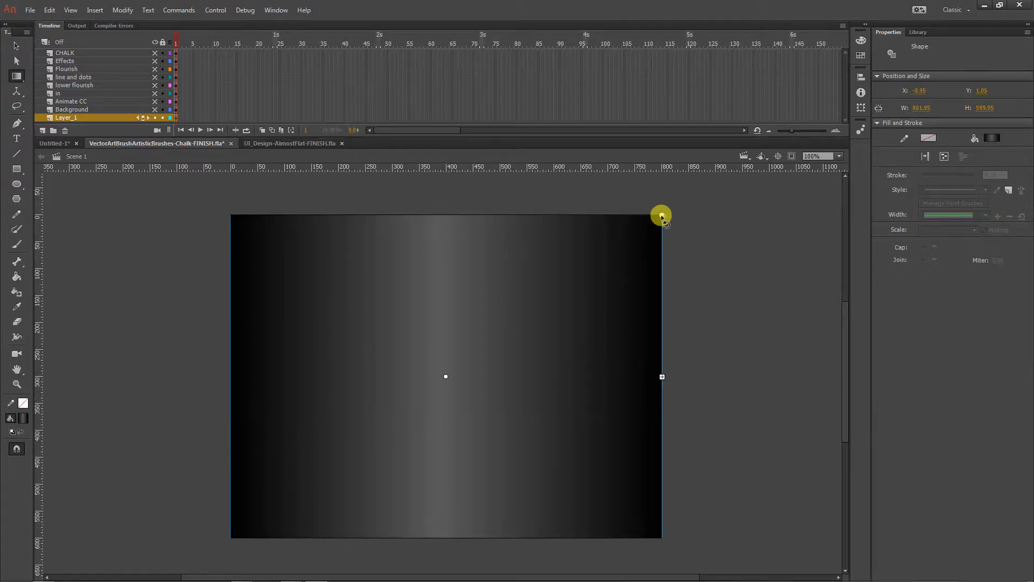
pyautogui.moveTo(662, 215); pyautogui.dragTo(332, 201)
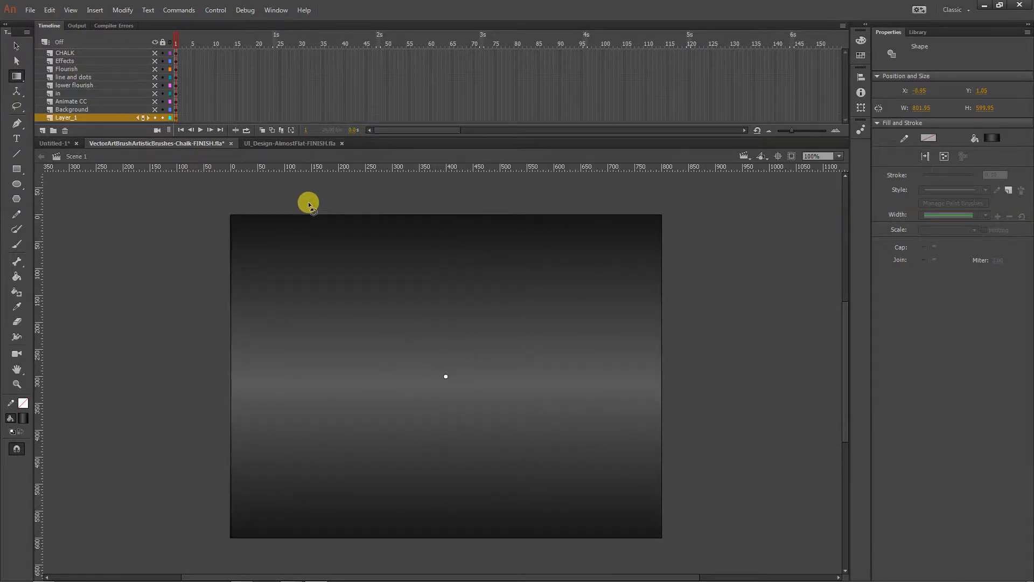
# Compress the gradient into a narrow horizontal band across the middle of the stage.
pyautogui.moveTo(722, 412); pyautogui.dragTo(708, 440)
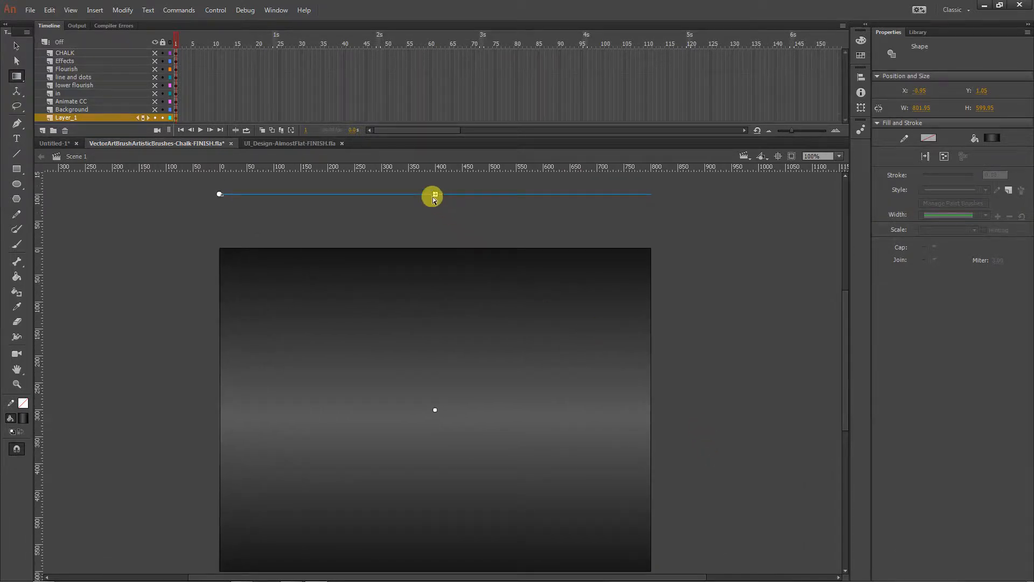
pyautogui.moveTo(436, 195); pyautogui.dragTo(450, 335)
pyautogui.click(797, 357)
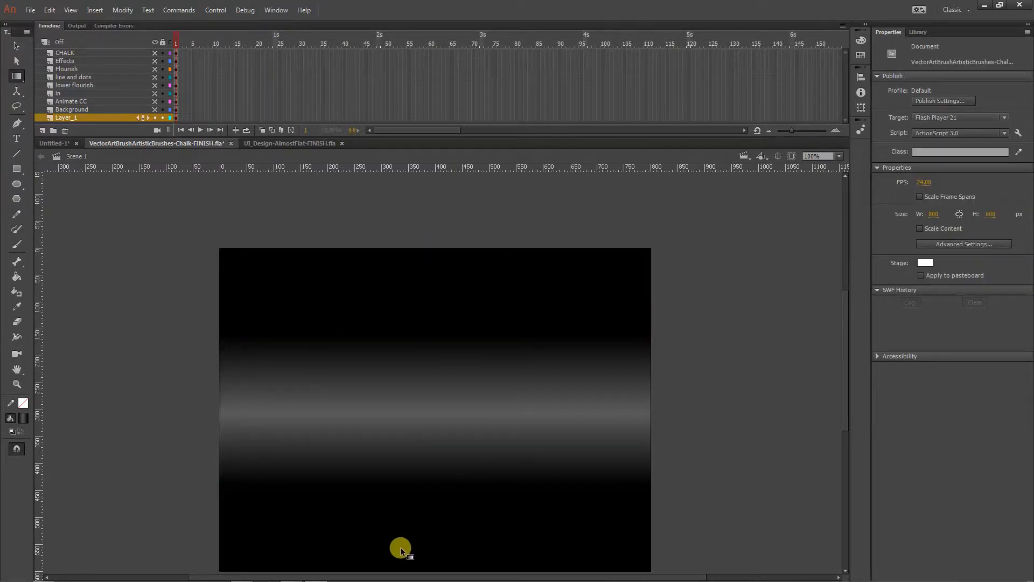
# Undo the compression of the gradient into a narrow band.
pyautogui.hotkey('ctrl', 'z')
pyautogui.click(728, 362)
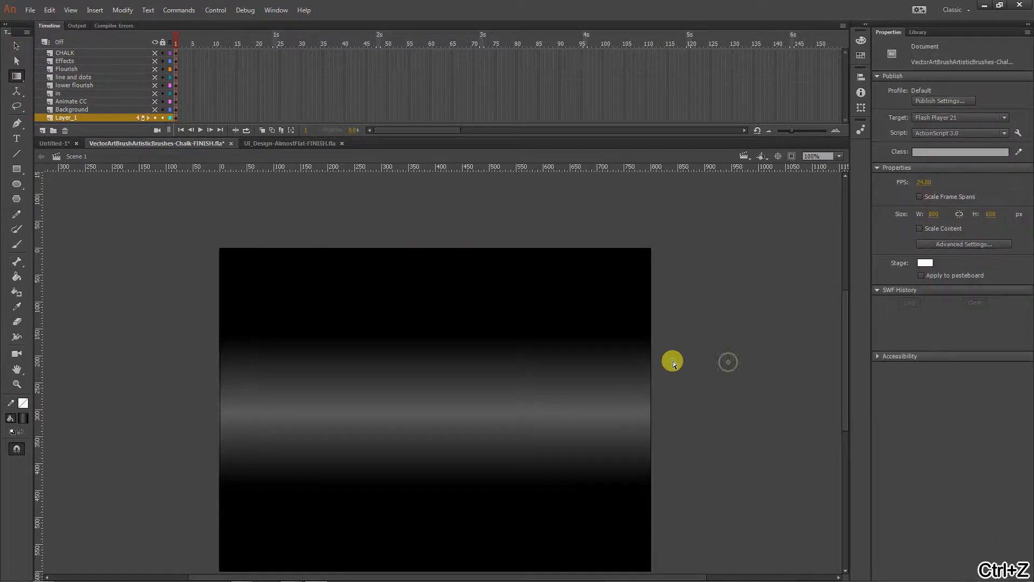
pyautogui.click(493, 349)
pyautogui.hotkey('ctrl', 'z')
pyautogui.hotkey('ctrl', 'z')
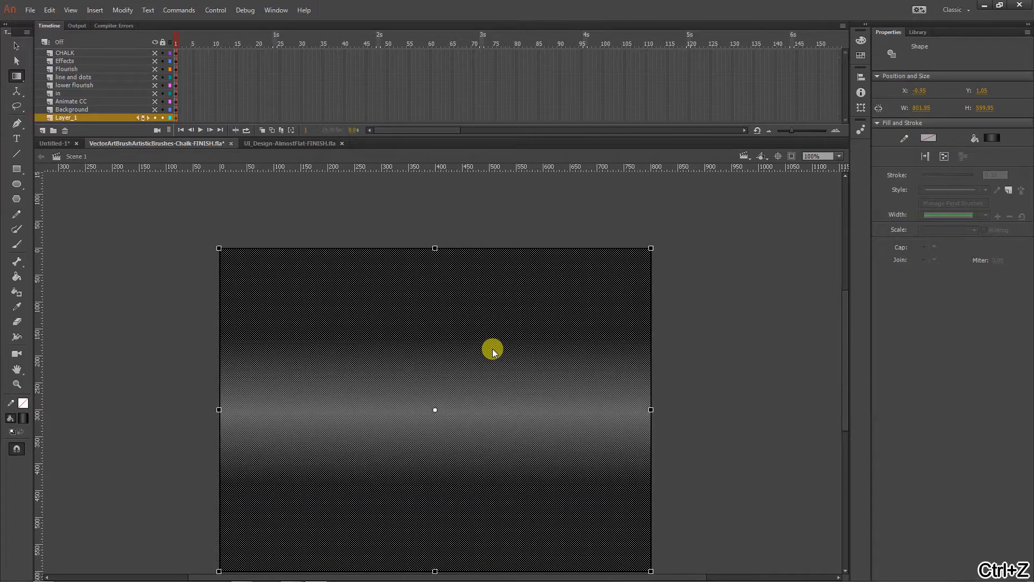
pyautogui.hotkey('ctrl', 'z')
# Select the rectangle's gradient and shrink its extent to match the stage height.
pyautogui.click(683, 368)
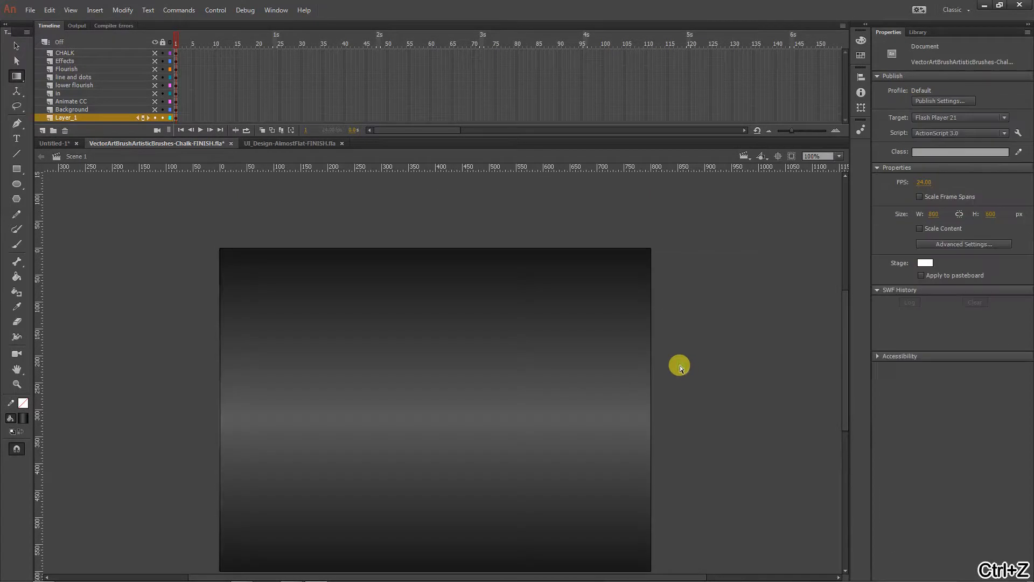
pyautogui.click(460, 251)
pyautogui.moveTo(430, 192); pyautogui.dragTo(434, 247)
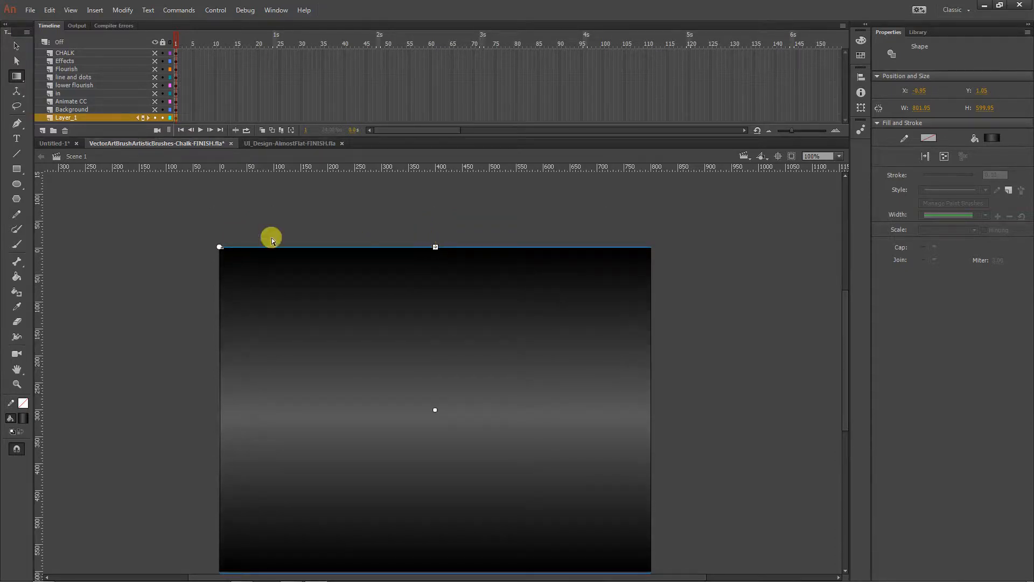
# Try tilting the gradient diagonally across the stage, and undo the rotation.
pyautogui.moveTo(218, 249); pyautogui.dragTo(188, 341)
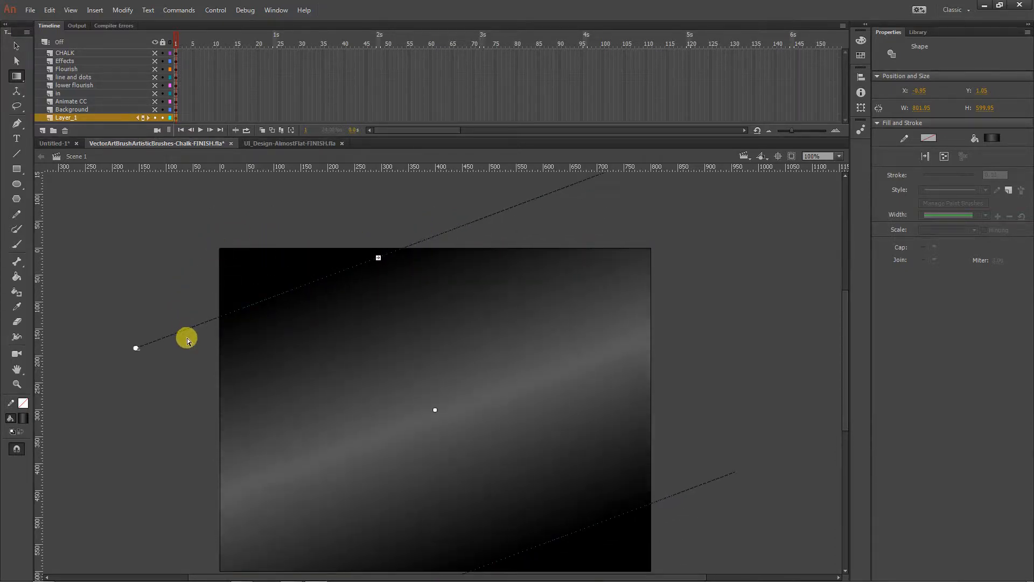
pyautogui.hotkey('ctrl', 'z')
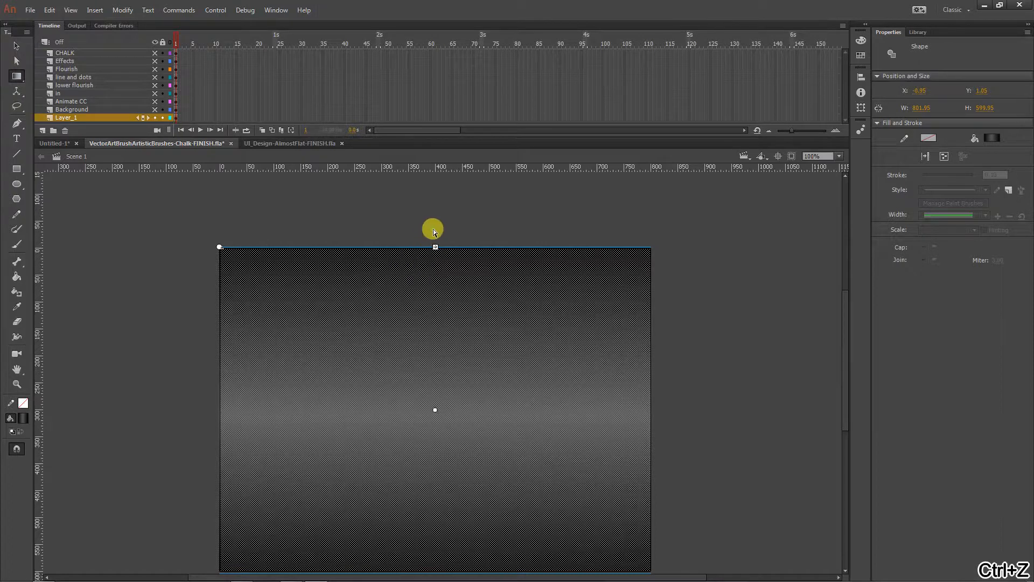
# Move the rectangle's gradient centre straight down into the lower part of the stage, and deselect the rectangle.
pyautogui.hotkey('ctrl', 'z')
pyautogui.click(441, 278)
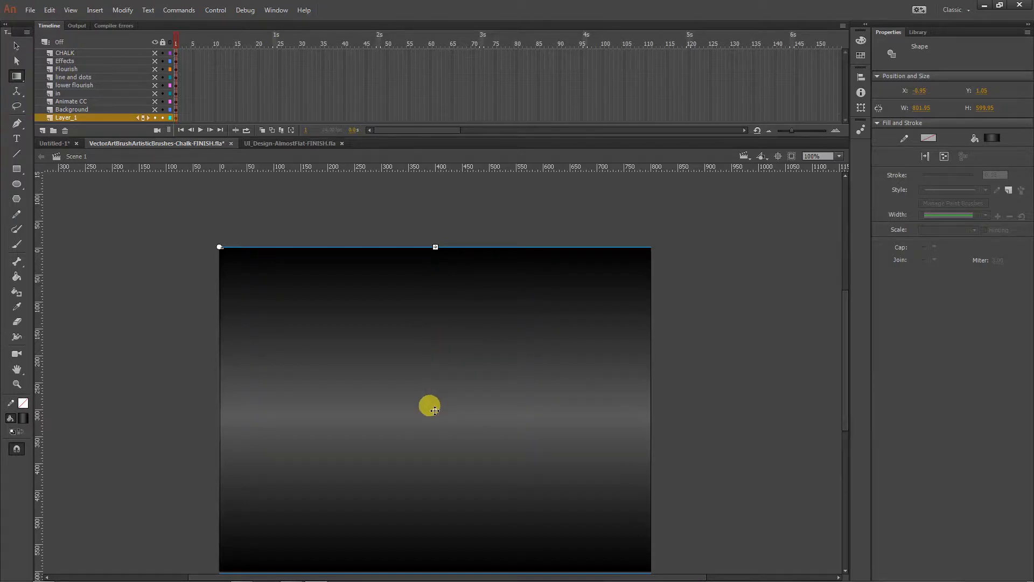
pyautogui.moveTo(437, 407); pyautogui.dragTo(444, 488)
pyautogui.click(715, 390)
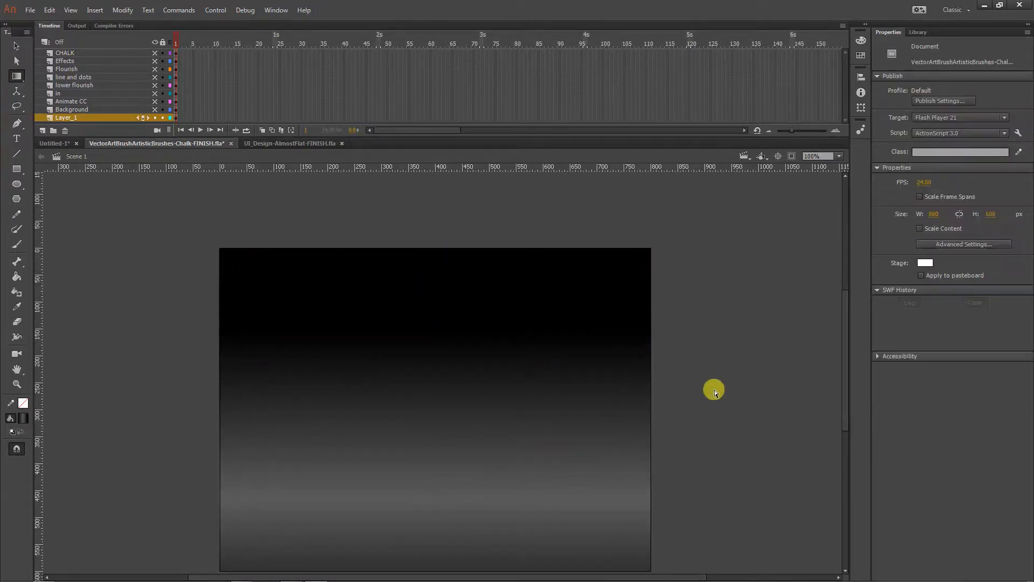
pyautogui.scroll(-3, 714, 390)
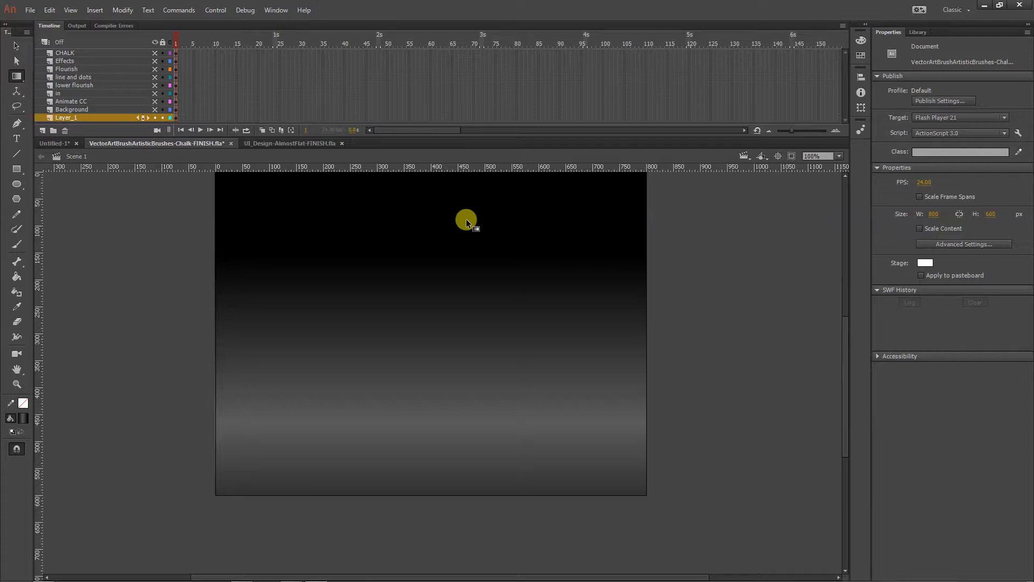
# Show all the artwork layers from CHALK down to Background and hide Layer_1 with the Selection tool active.
pyautogui.click(15, 78)
pyautogui.click(17, 46)
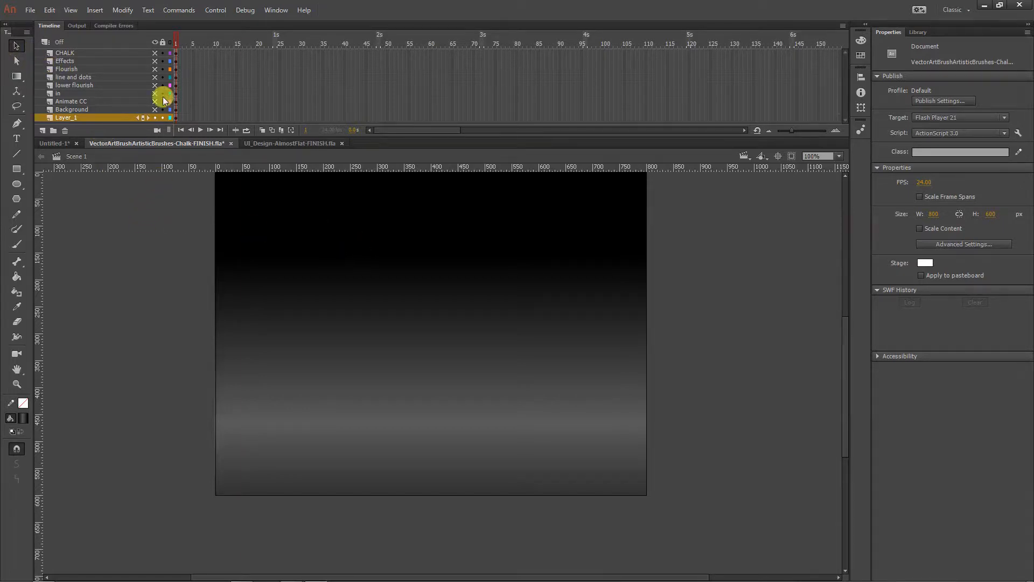
pyautogui.moveTo(155, 52); pyautogui.dragTo(155, 118)
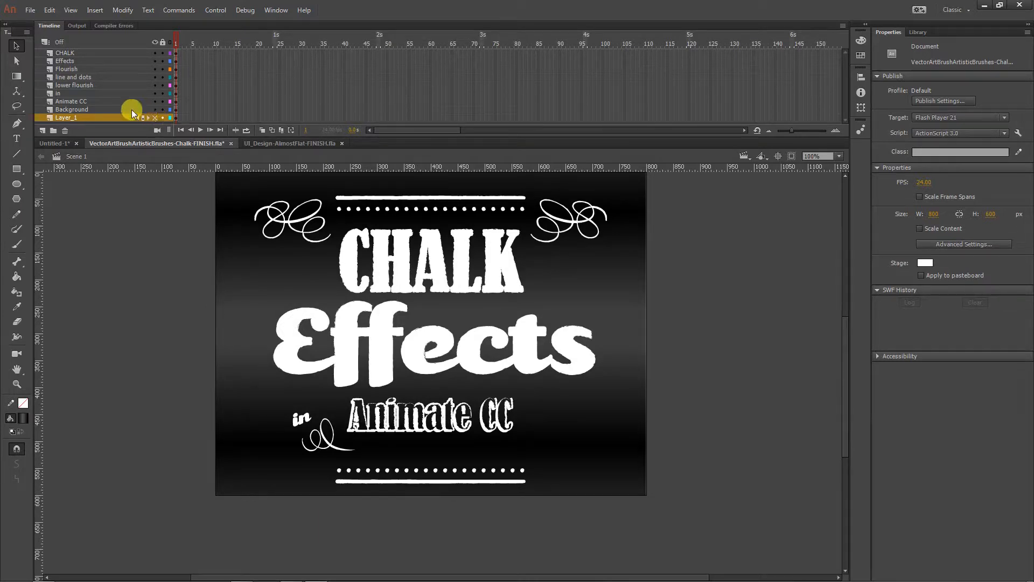
# Select the Background, Animate CC and in layers one after another to inspect the artwork on each.
pyautogui.click(77, 110)
pyautogui.click(76, 101)
pyautogui.click(75, 94)
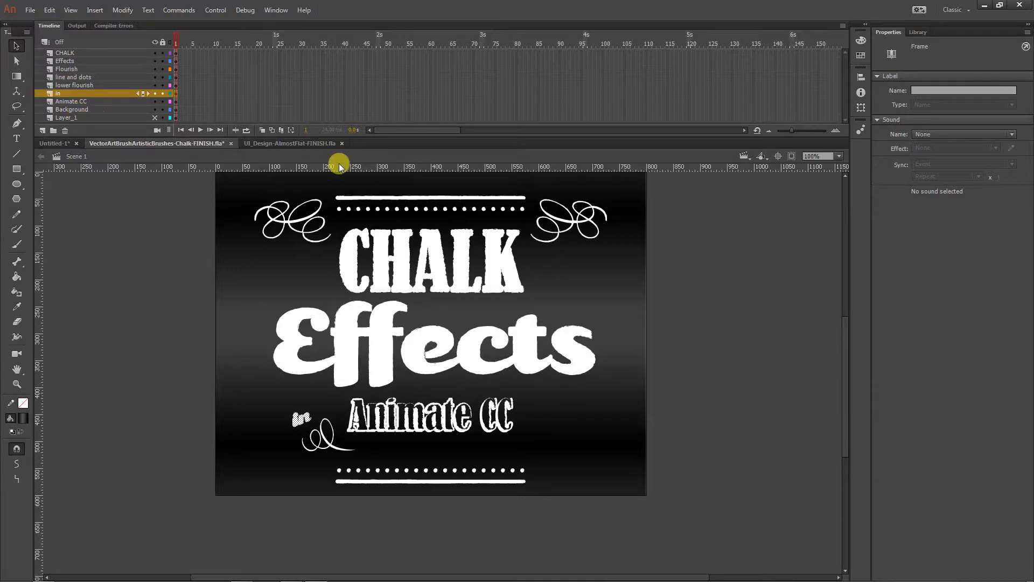
# Bring up UI_Design-AlmostFlat-FINISH.fla, and switch to Chrome to review the assignment's instructions for pages 48-49 and 94-95.
pyautogui.click(302, 144)
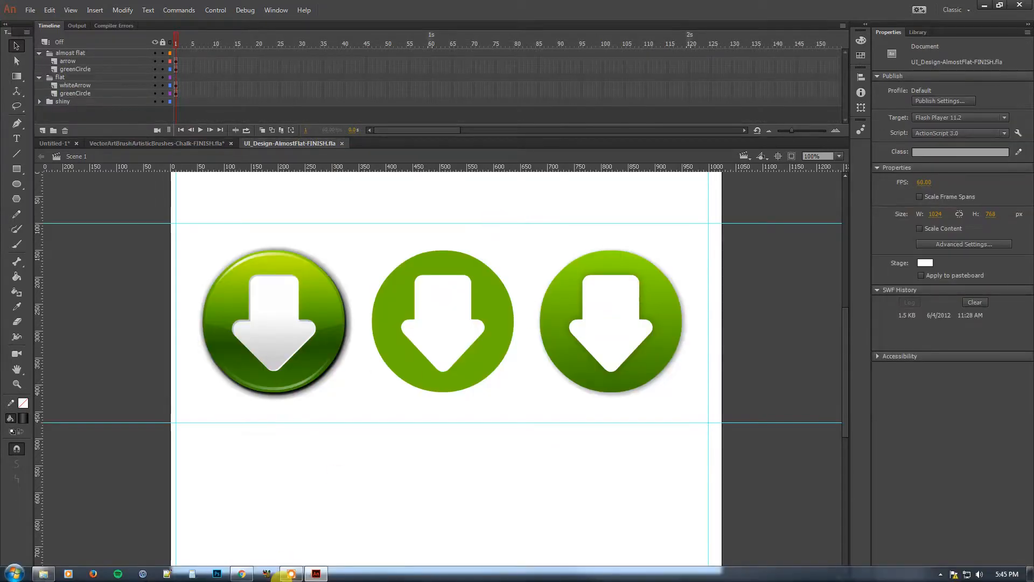
pyautogui.click(242, 574)
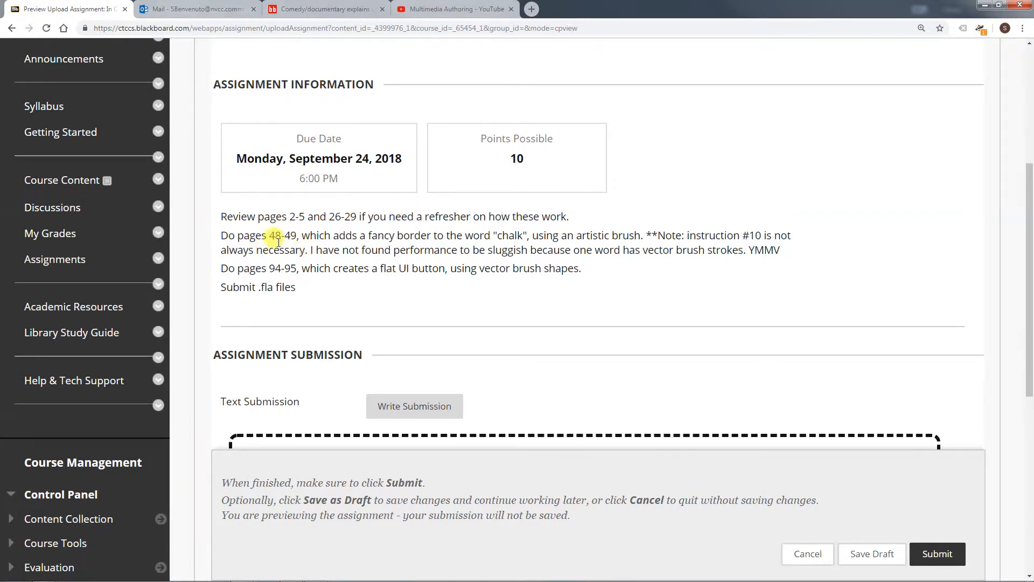
pyautogui.moveTo(267, 236); pyautogui.dragTo(331, 270)
pyautogui.click(293, 266)
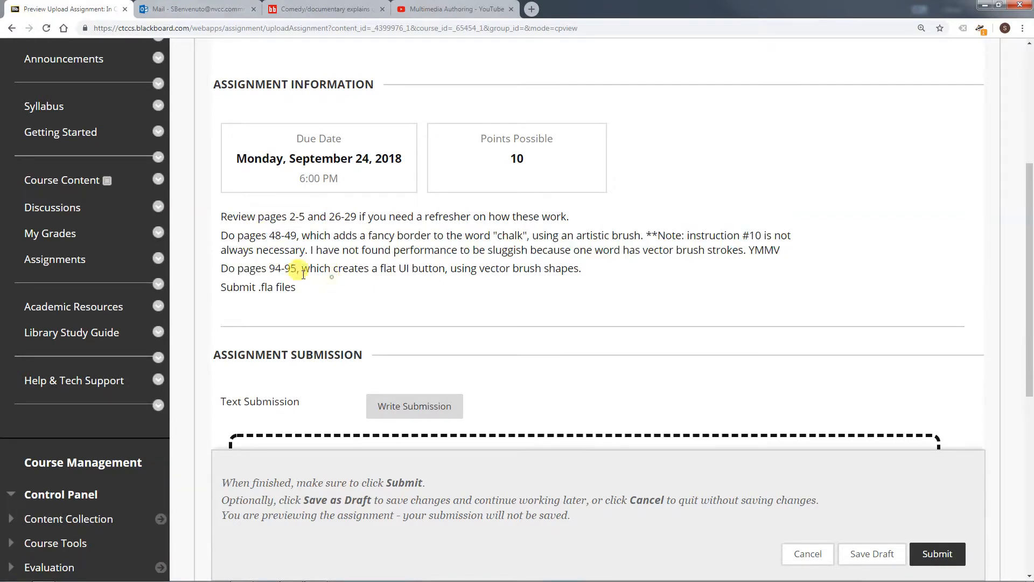
pyautogui.moveTo(255, 269); pyautogui.dragTo(321, 273)
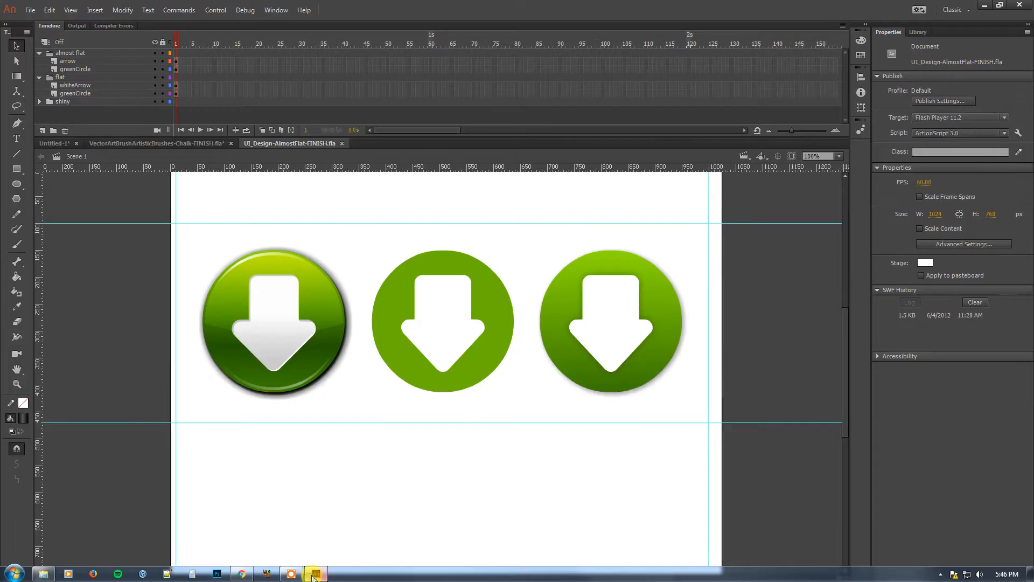
# Switch back to Animate and compare the arrows of the shiny, flat and almost flat buttons by selecting them.
pyautogui.click(317, 574)
pyautogui.click(427, 359)
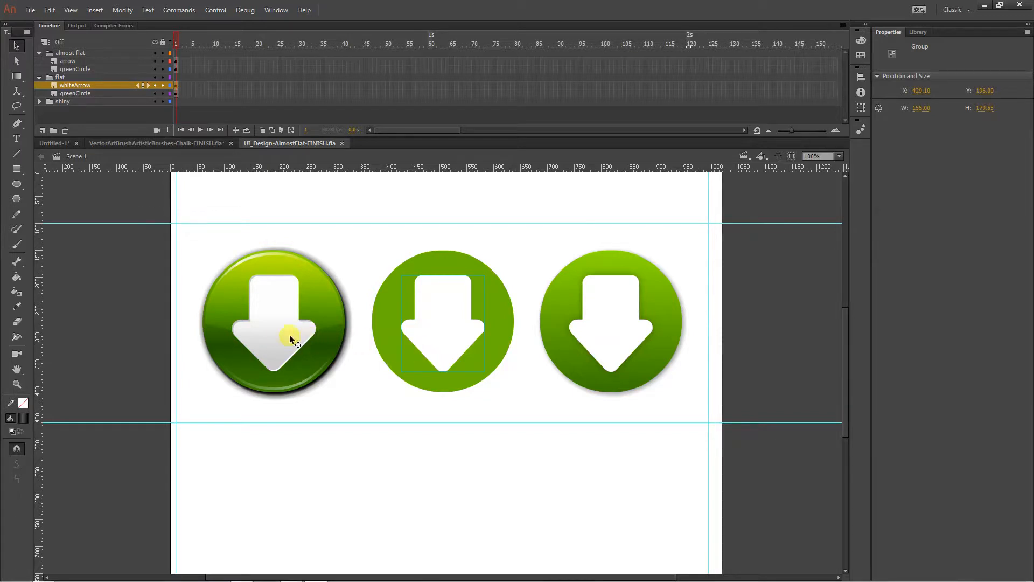
pyautogui.click(592, 322)
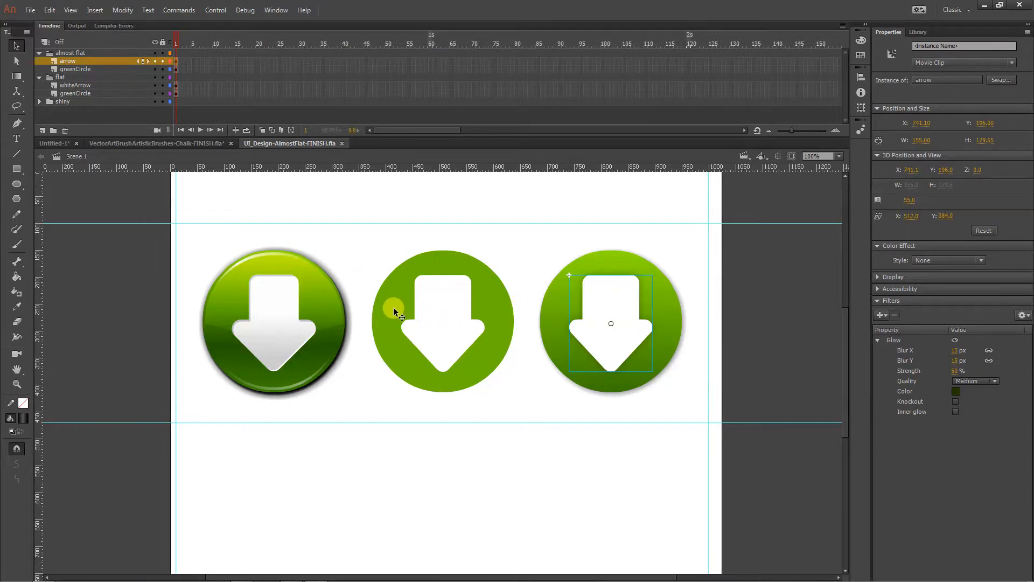
pyautogui.click(237, 313)
pyautogui.click(428, 322)
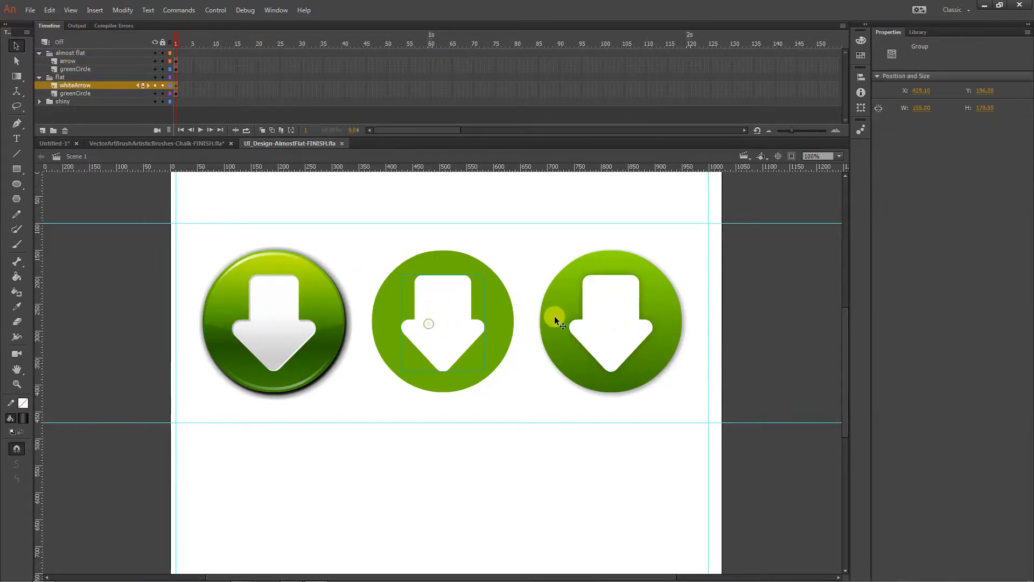
pyautogui.click(624, 321)
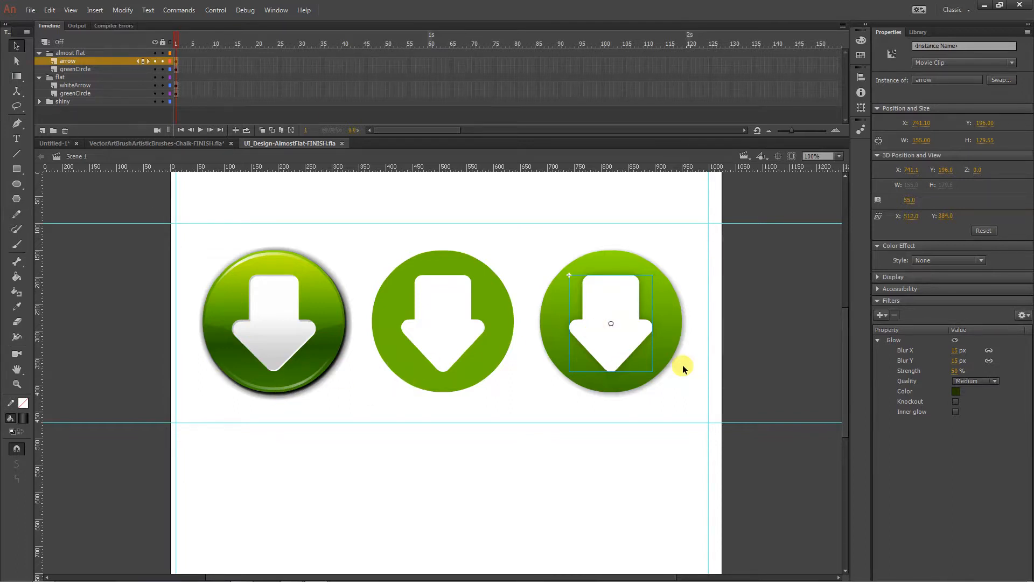
# Inspect the circle bases of the flat, almost flat and shiny buttons, and select the flat and almost flat buttons together.
pyautogui.click(486, 368)
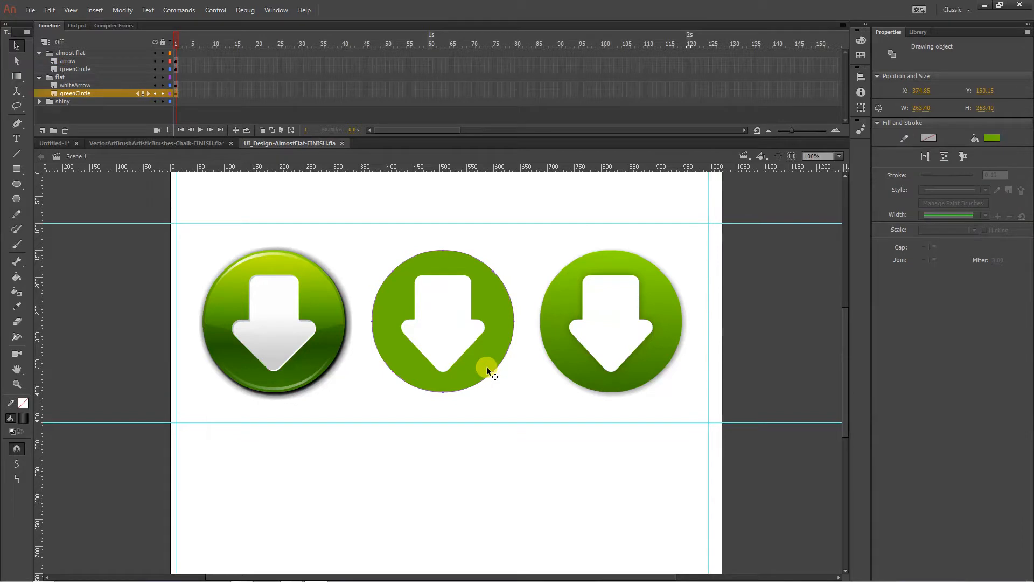
pyautogui.click(582, 371)
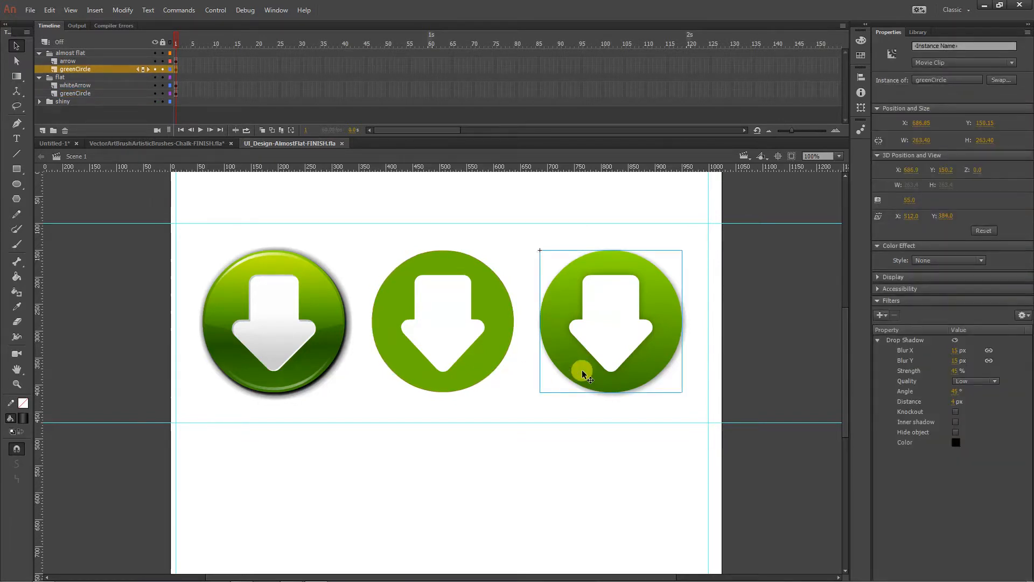
pyautogui.click(312, 368)
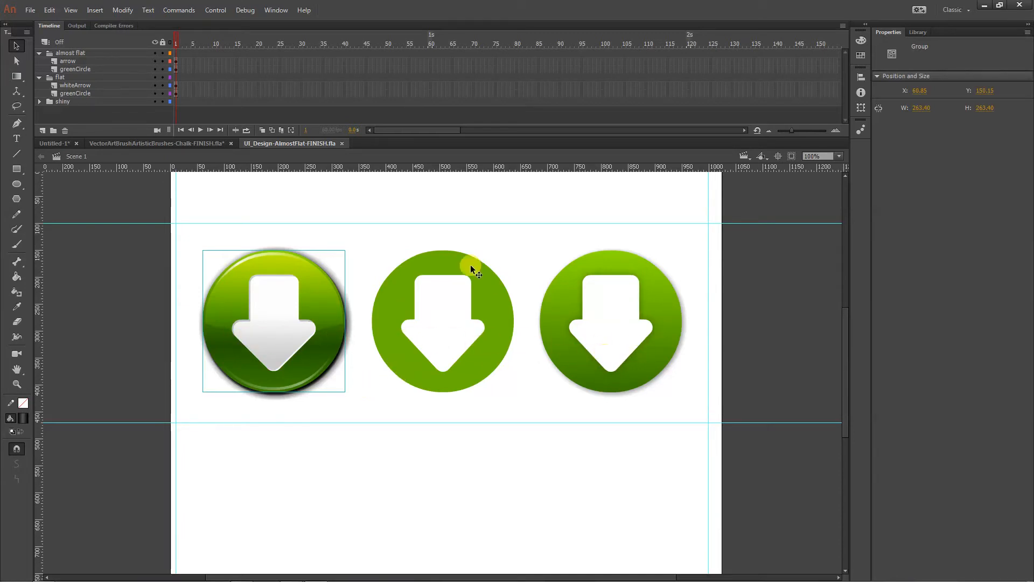
pyautogui.moveTo(377, 214); pyautogui.dragTo(670, 441)
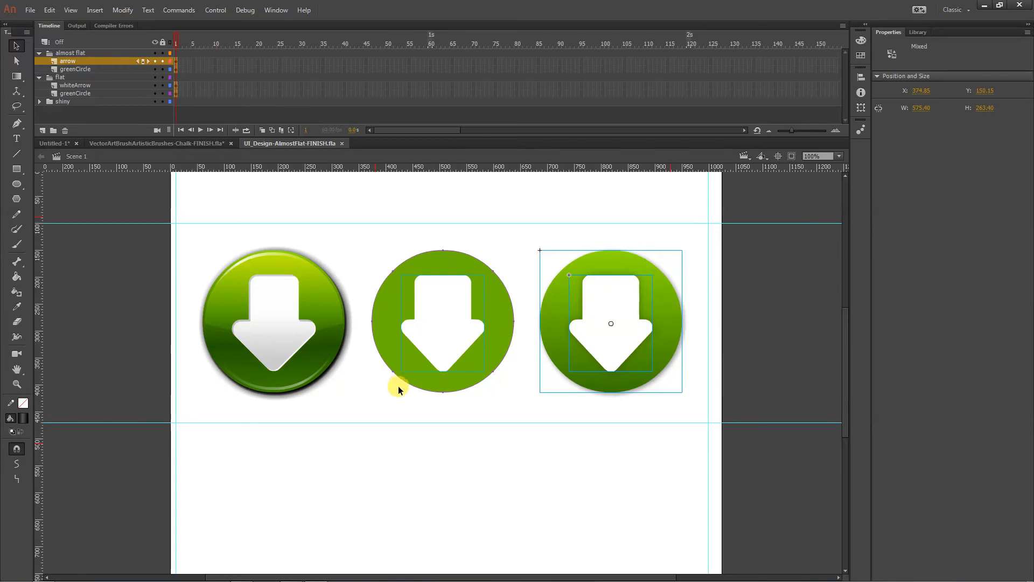
# Switch to Chrome, highlight the assignment's page 48-49 and 94-95 instructions, and examine the file attachment options for submission.
pyautogui.moveTo(321, 579)
pyautogui.click(242, 573)
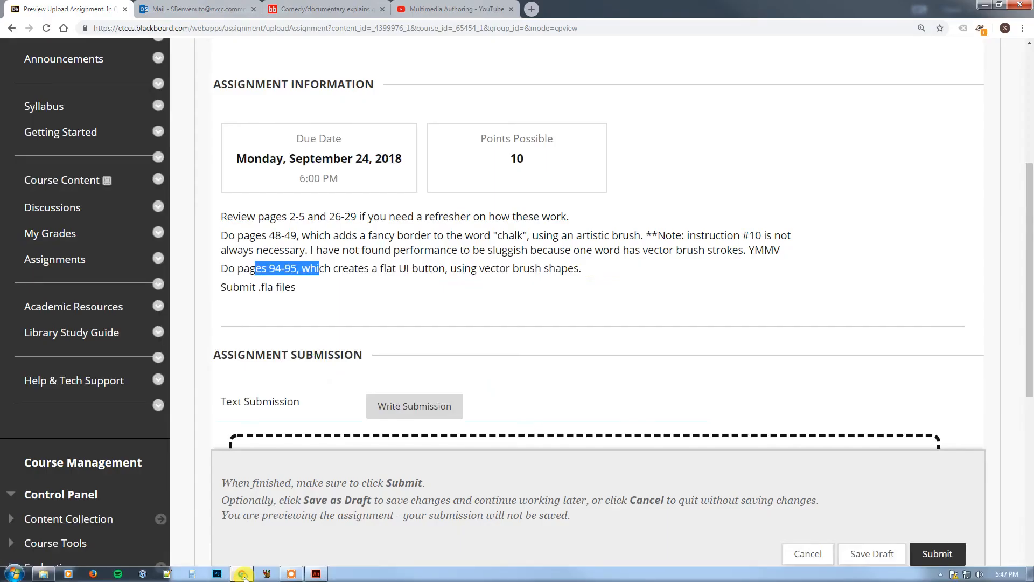
pyautogui.moveTo(265, 232); pyautogui.dragTo(327, 273)
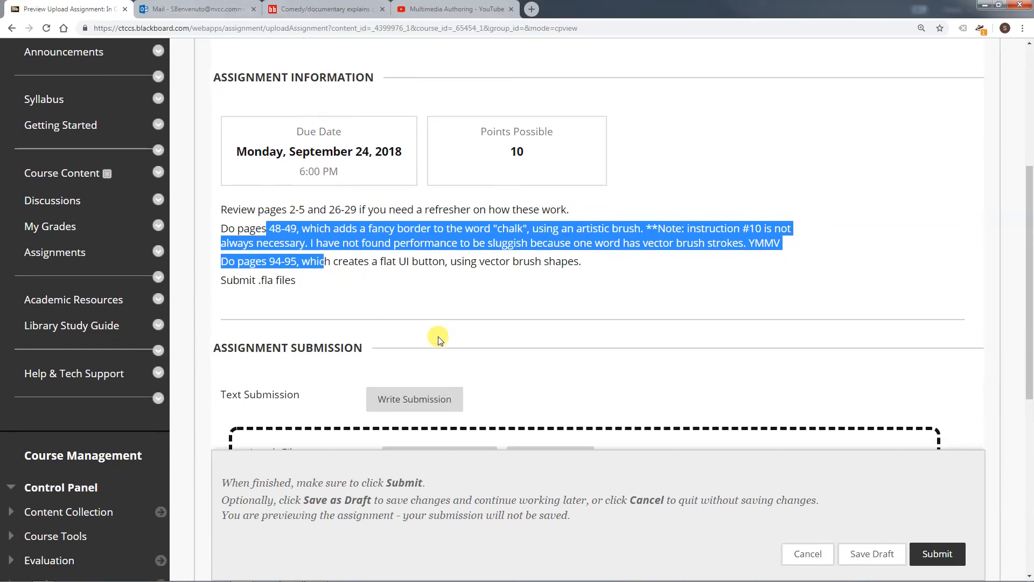
pyautogui.scroll(-5, 436, 337)
pyautogui.scroll(3, 423, 338)
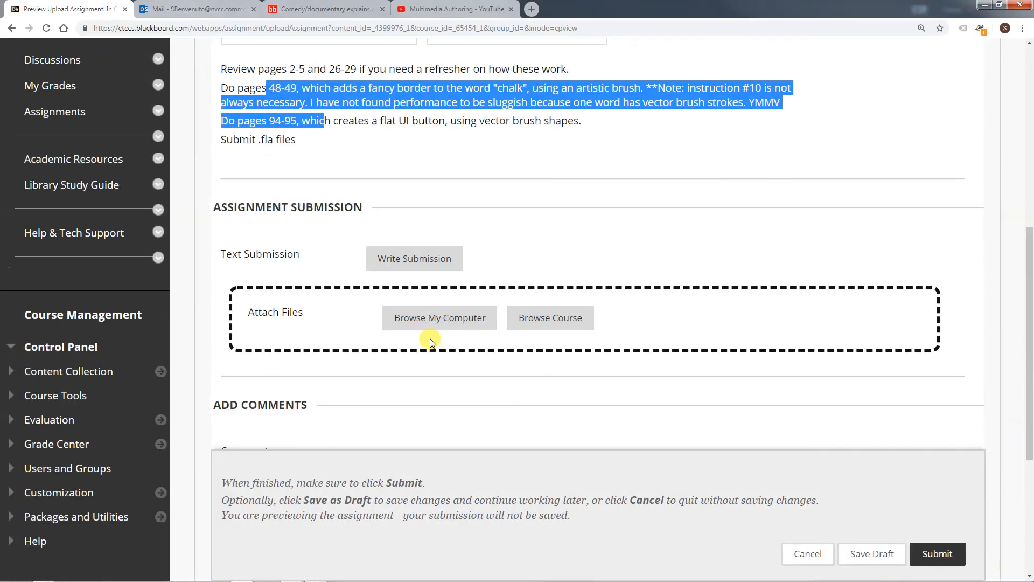